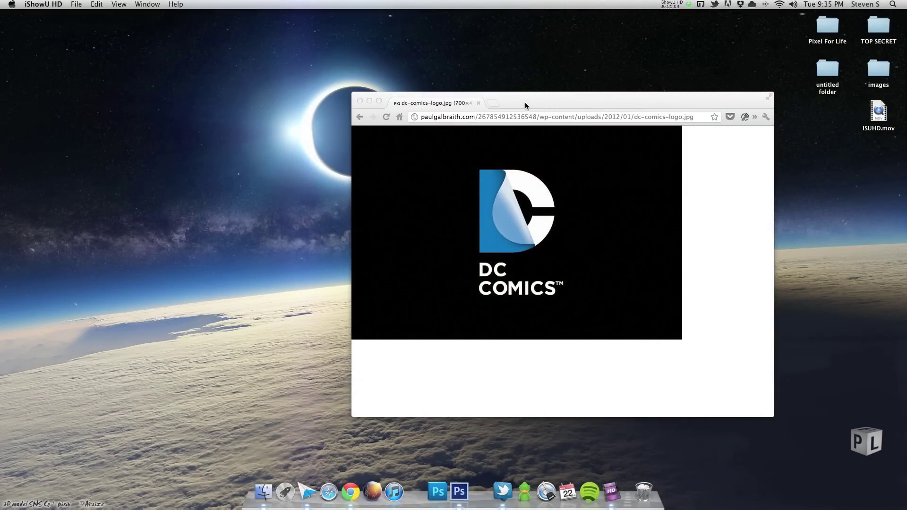
# Step: Switch to Photoshop and create a new 500 x 500 pixel RGB document at 72 pixels/inch with a white background
pyautogui.moveTo(527, 102); pyautogui.dragTo(428, 89)
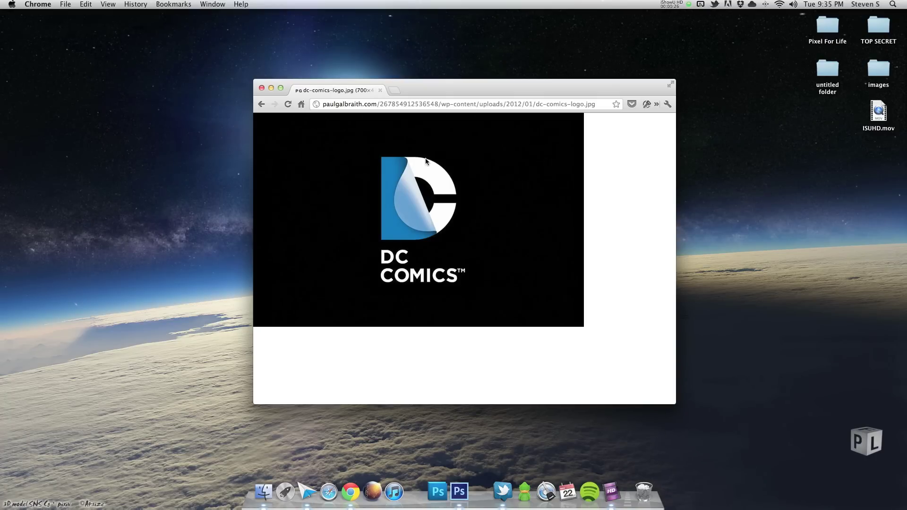
pyautogui.click(459, 493)
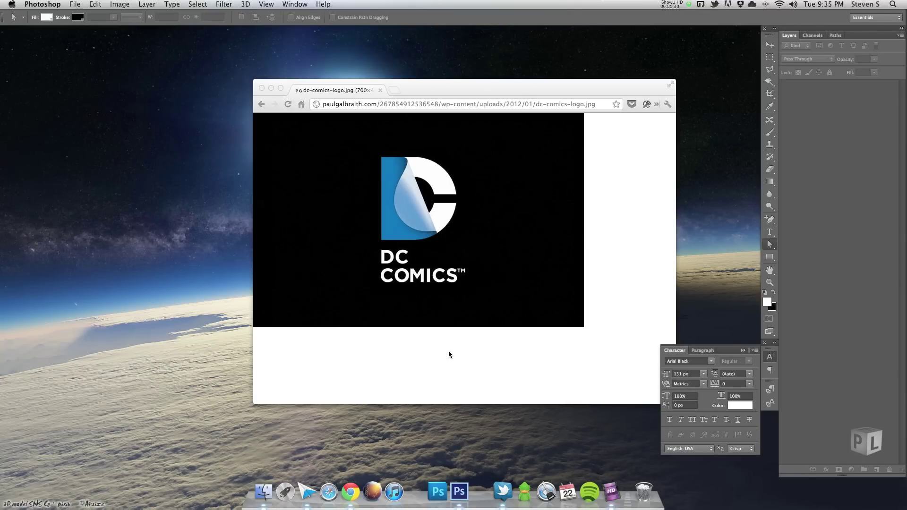
pyautogui.press('super+n')
pyautogui.moveTo(492, 150); pyautogui.dragTo(389, 125)
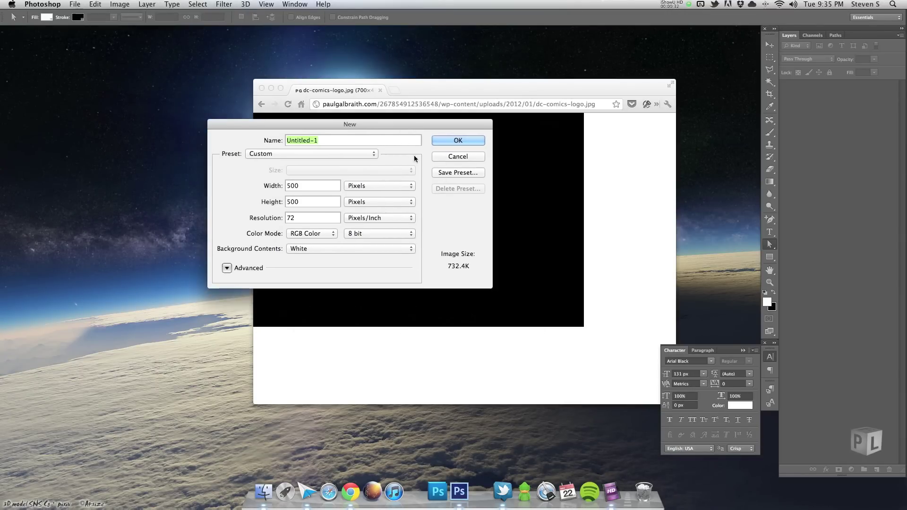
pyautogui.click(466, 139)
pyautogui.moveTo(210, 37); pyautogui.dragTo(317, 96)
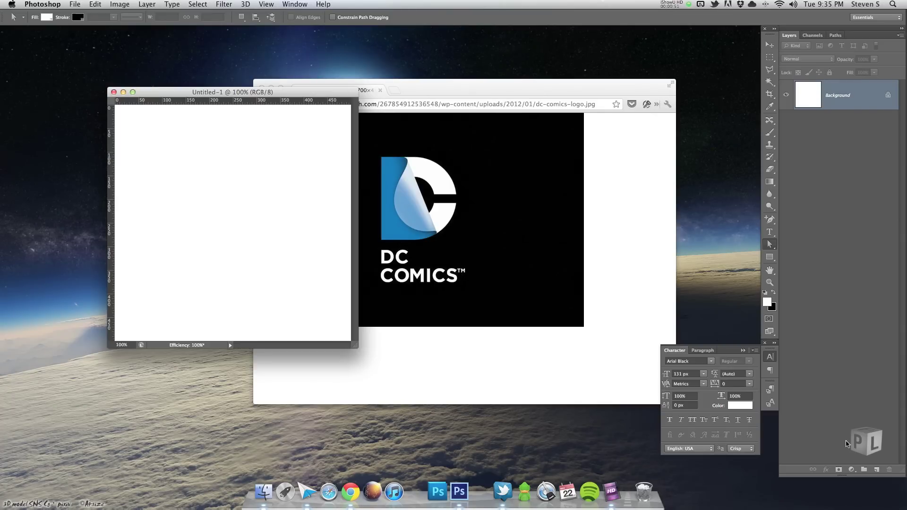
# Step: Add a new empty layer and enlarge the document window so there is ample space around the canvas
pyautogui.click(877, 469)
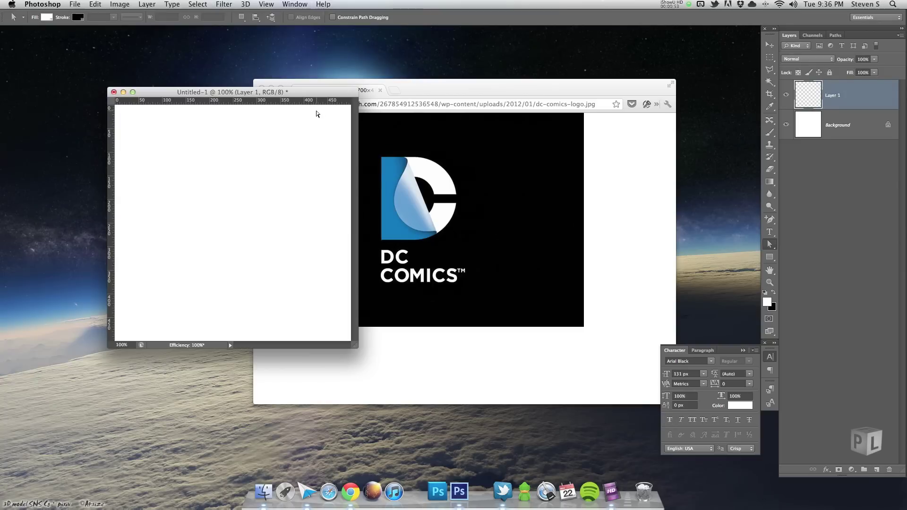
pyautogui.moveTo(326, 93); pyautogui.dragTo(299, 89)
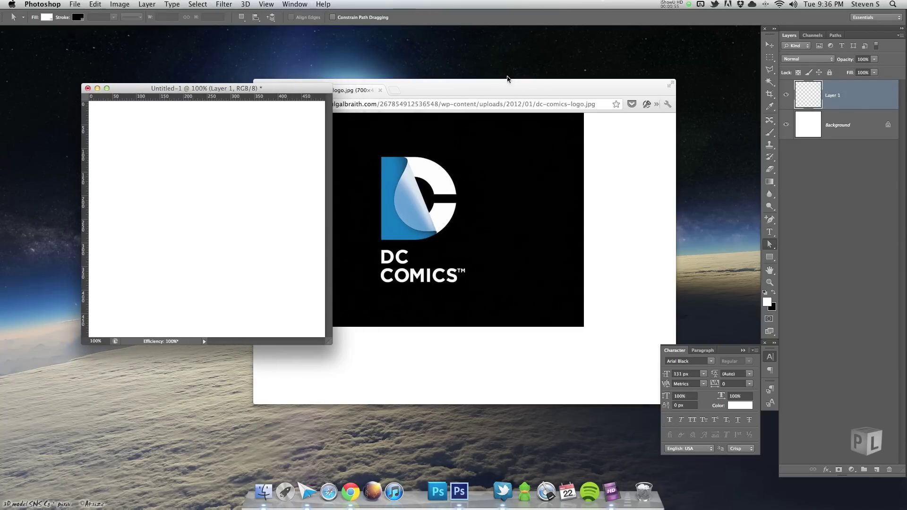
pyautogui.click(513, 85)
pyautogui.moveTo(512, 85); pyautogui.dragTo(518, 84)
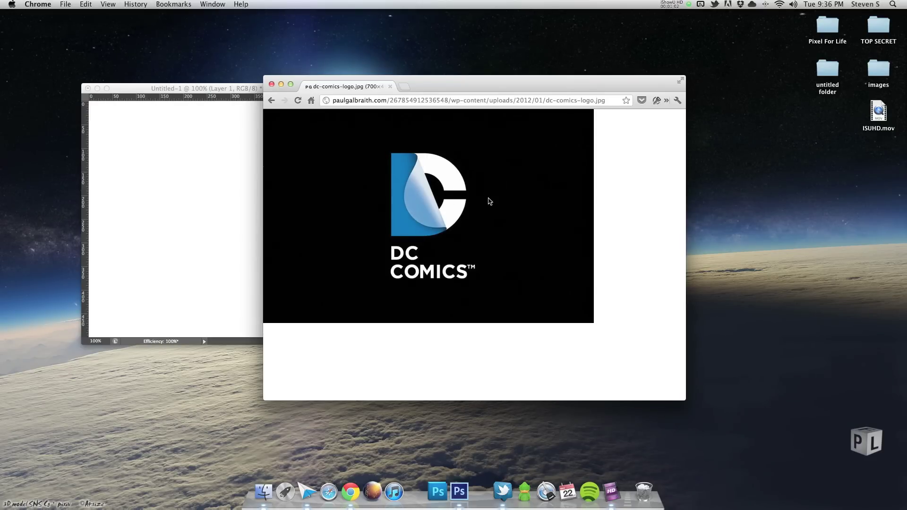
pyautogui.click(230, 89)
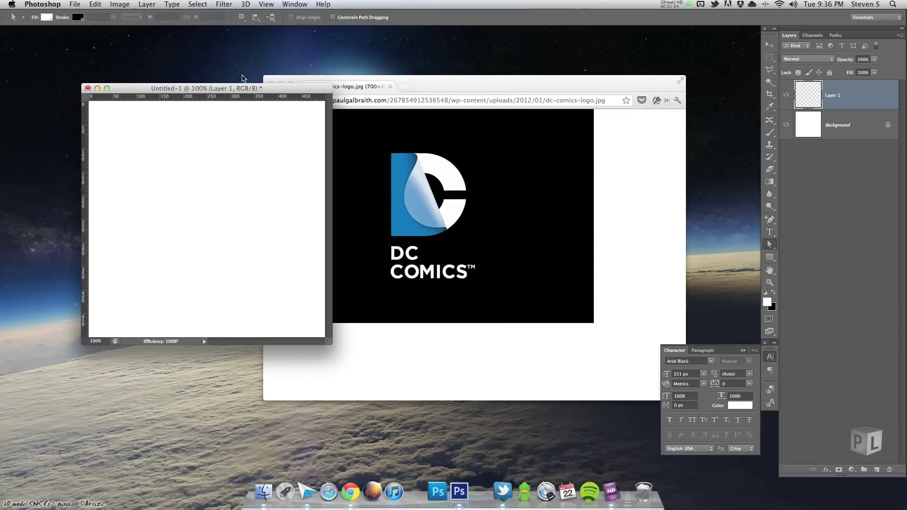
pyautogui.moveTo(263, 89); pyautogui.dragTo(278, 65)
pyautogui.moveTo(347, 320); pyautogui.dragTo(625, 444)
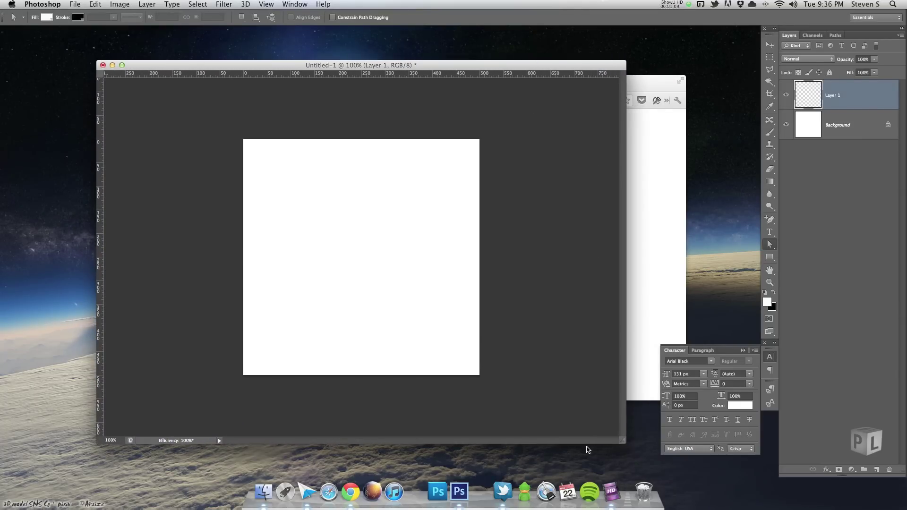
# Step: Draw a circle about 193 px across near the canvas center with the Ellipse Tool and fill it black
pyautogui.click(768, 258)
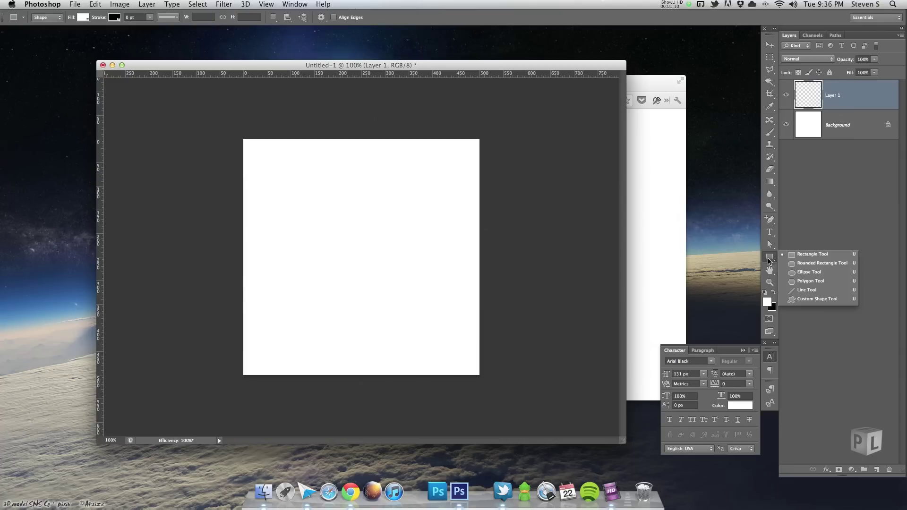
pyautogui.click(809, 273)
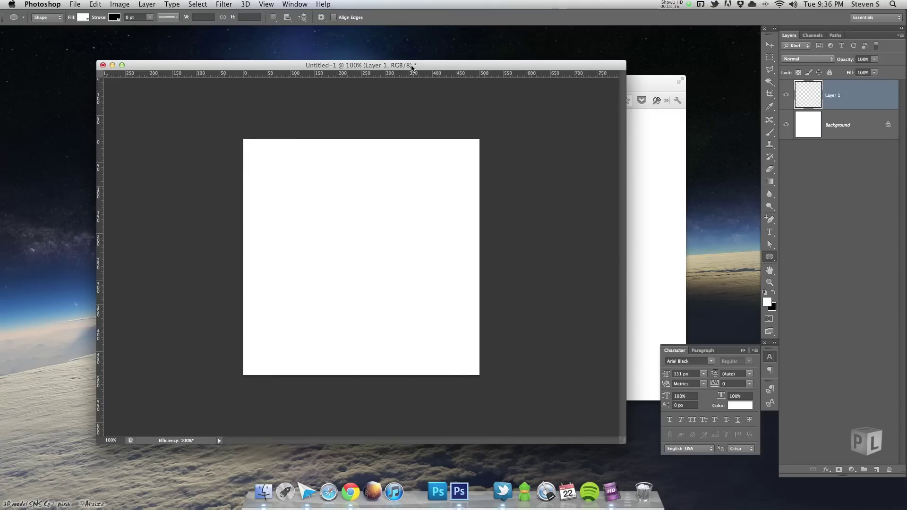
pyautogui.moveTo(411, 67); pyautogui.dragTo(408, 57)
pyautogui.moveTo(307, 196); pyautogui.dragTo(400, 286)
pyautogui.doubleClick(807, 97)
pyautogui.click(342, 307)
pyautogui.click(559, 185)
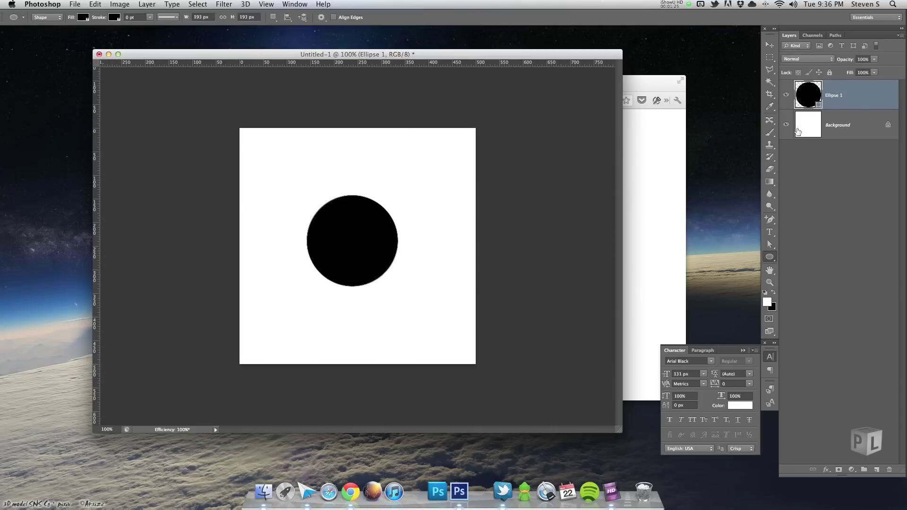
# Step: Move the black circle to the right and draw a rectangle about 126 x 206 px over its left half
pyautogui.click(769, 45)
pyautogui.moveTo(340, 239); pyautogui.dragTo(376, 233)
pyautogui.moveTo(769, 259); pyautogui.dragTo(803, 261)
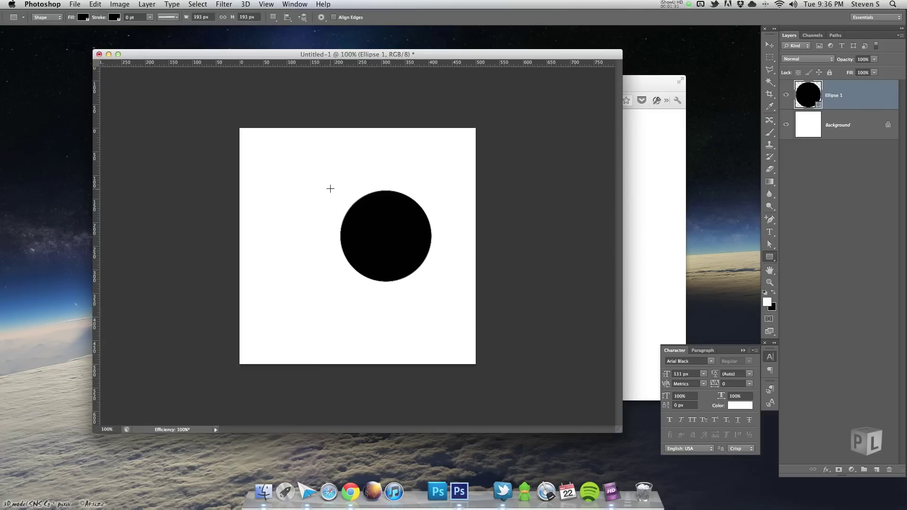
pyautogui.moveTo(327, 183); pyautogui.dragTo(388, 282)
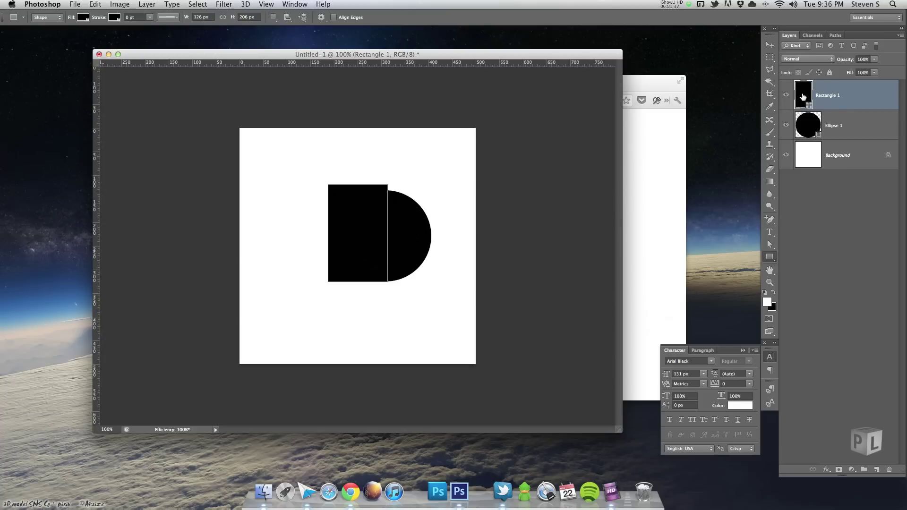
# Step: Change the rectangle's fill color to red to distinguish it from the black circle
pyautogui.doubleClick(803, 97)
pyautogui.click(427, 229)
pyautogui.click(580, 184)
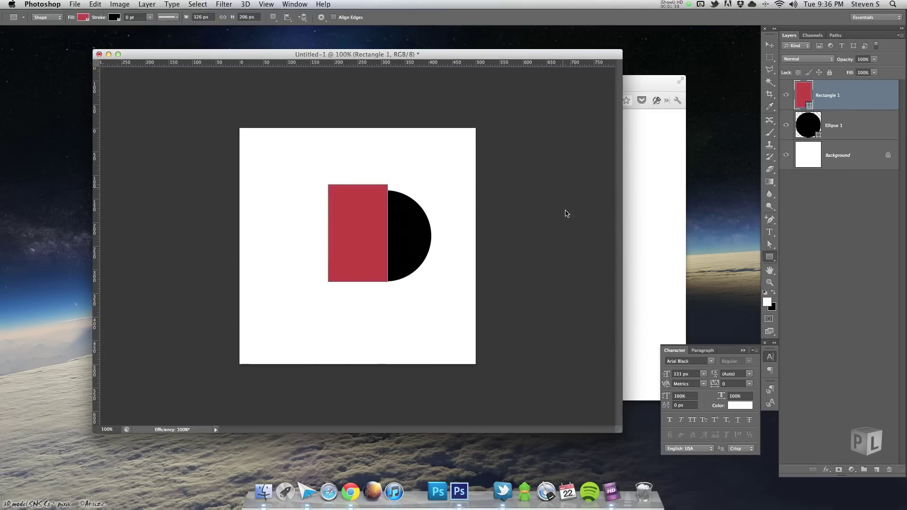
# Step: Move the rectangle's two top anchor points down 13 px so its top edge meets the top of the circle
pyautogui.press('super+equal')
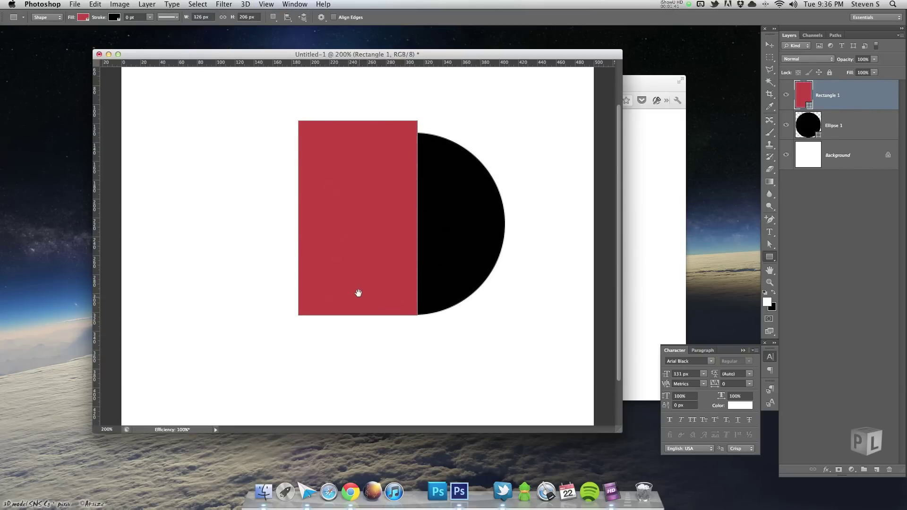
pyautogui.click(770, 244)
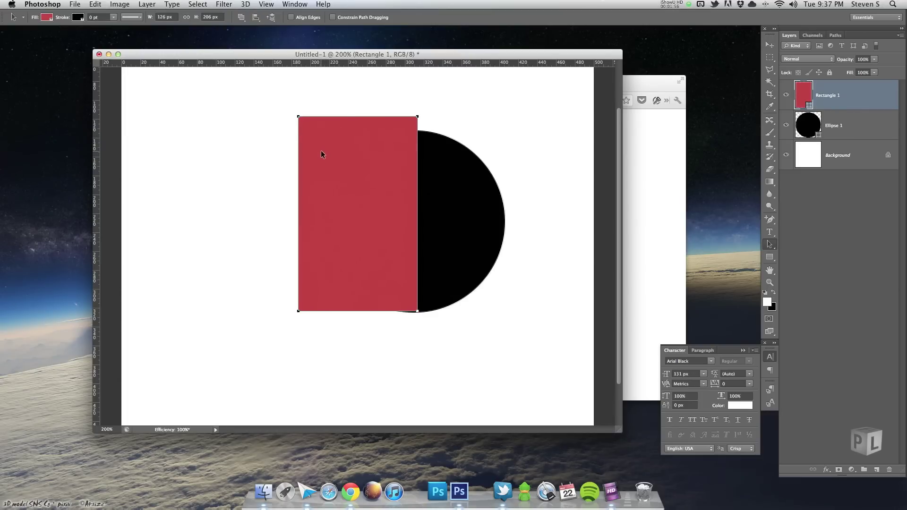
pyautogui.press('super+plus')
pyautogui.press('super+plus')
pyautogui.press('super+plus')
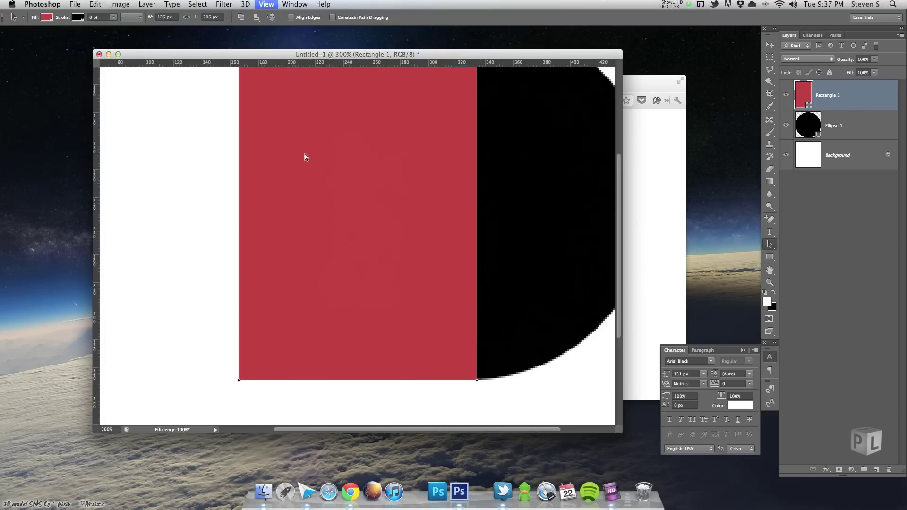
pyautogui.scroll(-2, 304, 282)
pyautogui.hscroll(2, 304, 282)
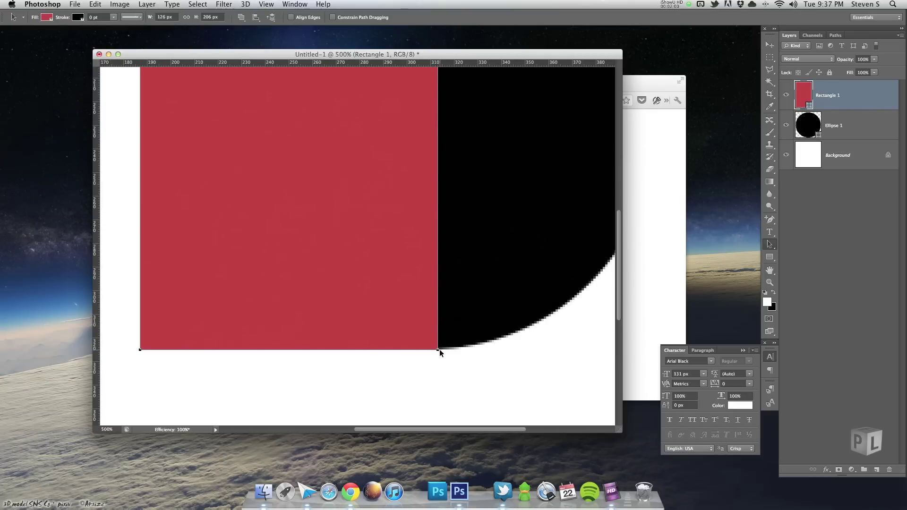
pyautogui.scroll(6, 450, 229)
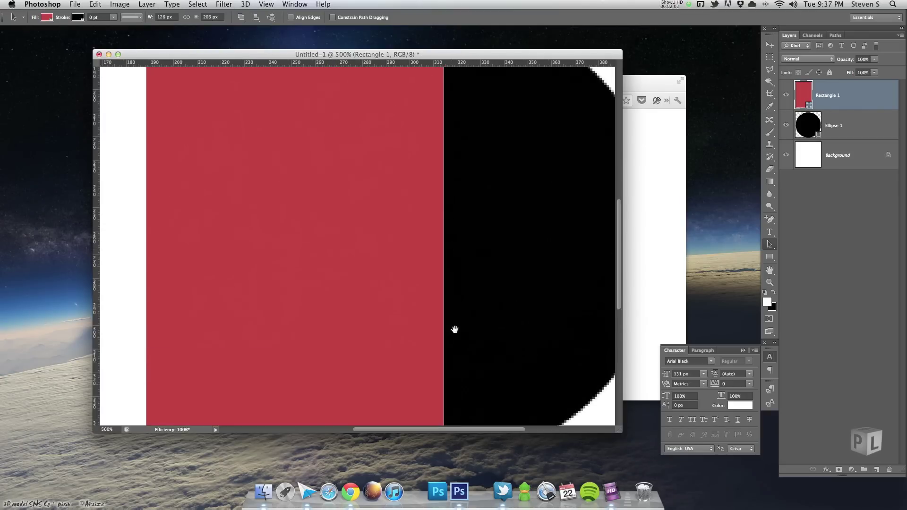
pyautogui.scroll(-1, 435, 288)
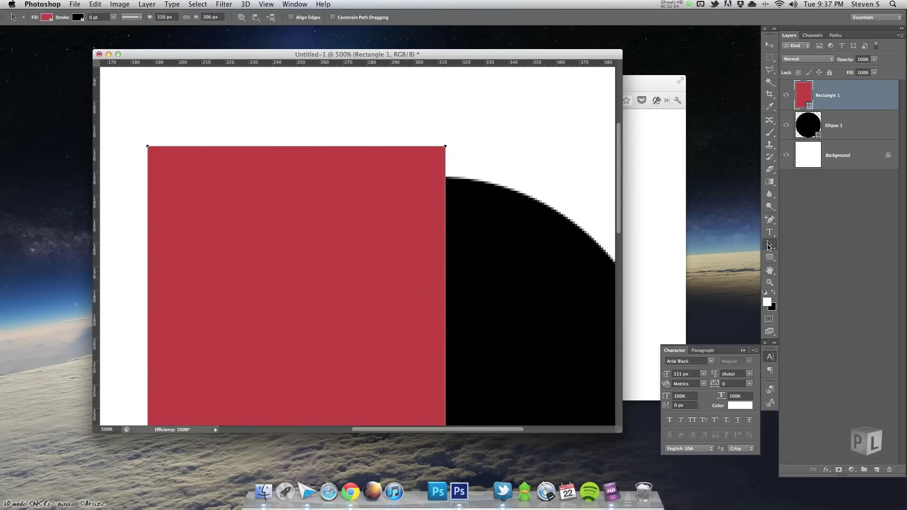
pyautogui.moveTo(477, 121); pyautogui.dragTo(137, 155)
pyautogui.press('Down')
pyautogui.press('Down')
pyautogui.press('Down')
pyautogui.press('Down')
pyautogui.press('Down')
pyautogui.press('Down')
pyautogui.press('Down')
pyautogui.press('Down')
pyautogui.press('Down')
pyautogui.press('Down')
pyautogui.press('Down')
pyautogui.press('Down')
pyautogui.press('Down')
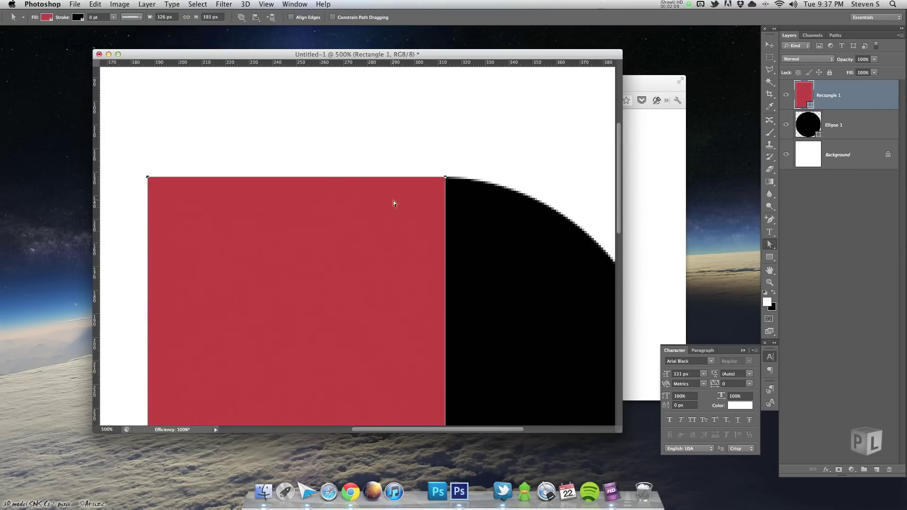
# Step: Lower the rectangle layer's opacity to 47% to check its alignment with the circle, and undo the opacity change
pyautogui.moveTo(845, 60); pyautogui.dragTo(822, 61)
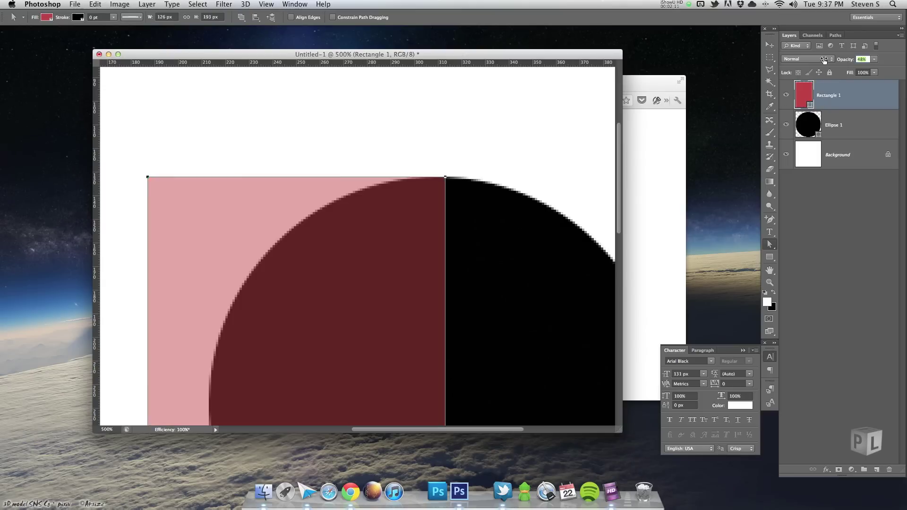
pyautogui.scroll(-5, 425, 219)
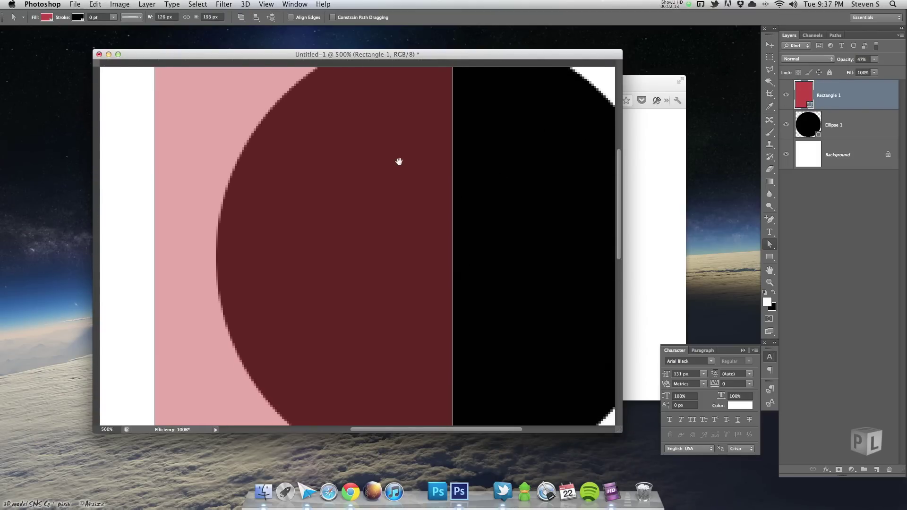
pyautogui.press('super+minus')
pyautogui.press('super+minus')
pyautogui.press('super+z')
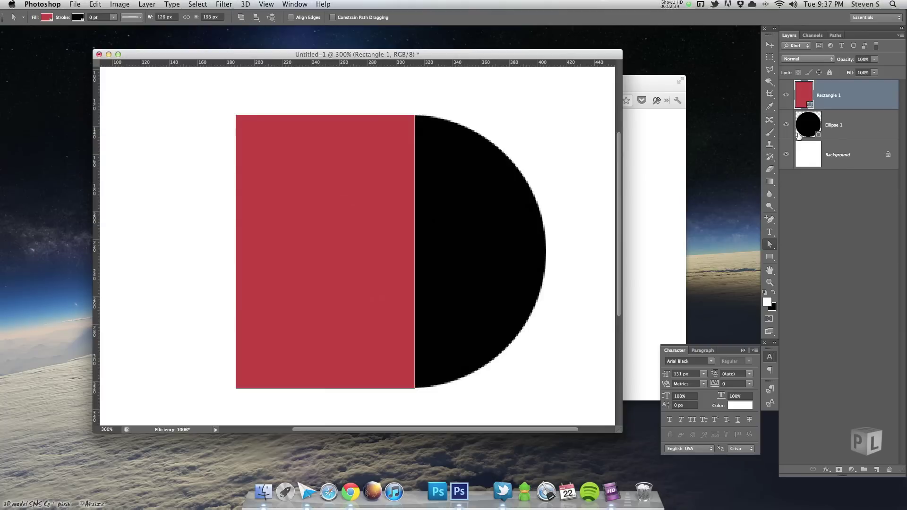
# Step: Merge the rectangle and circle layers into a single shape layer and select the circle's path
pyautogui.keyDown('shift'); pyautogui.click(855, 132); pyautogui.keyUp('shift')
pyautogui.press('super+e')
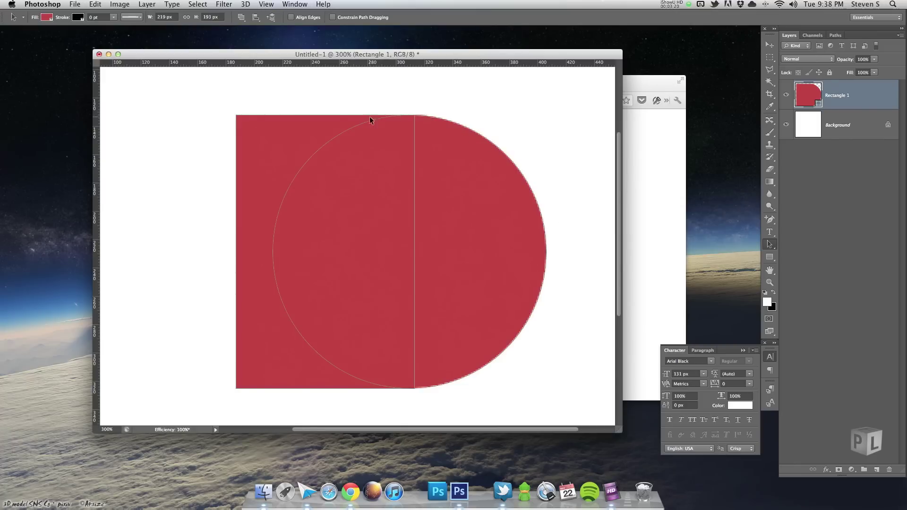
pyautogui.click(467, 147)
# Step: Nudge the rectangle path 3 px left with the Path Selection Tool so its right edge aligns with the circle's top and bottom anchor points
pyautogui.click(769, 244)
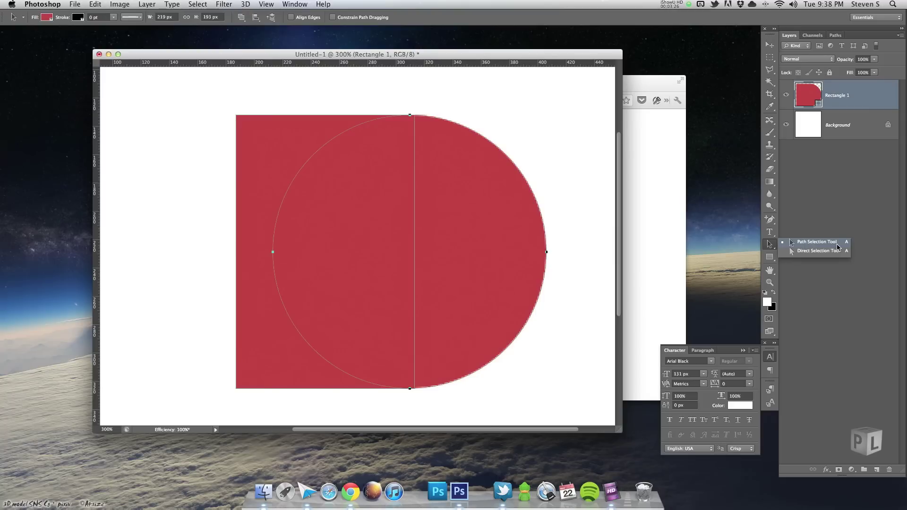
pyautogui.click(819, 246)
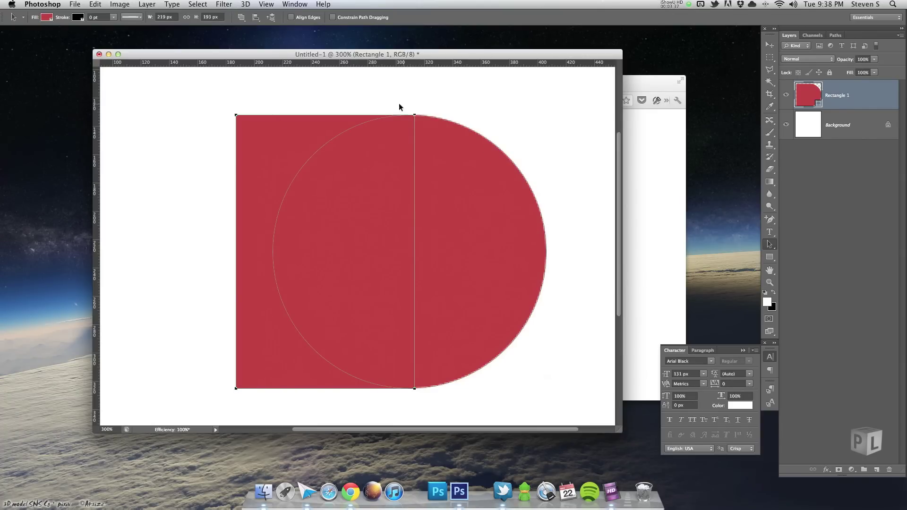
pyautogui.press('Left')
pyautogui.press('Left')
pyautogui.click(425, 125)
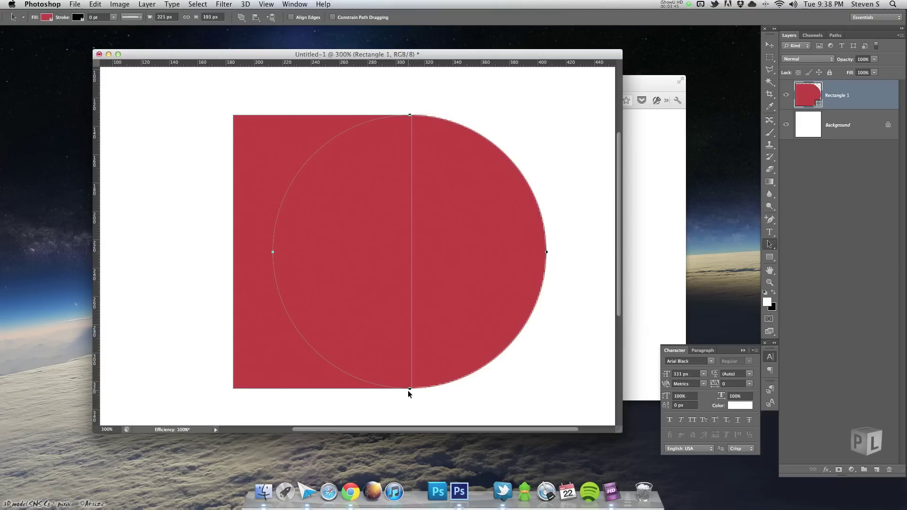
pyautogui.press('Left')
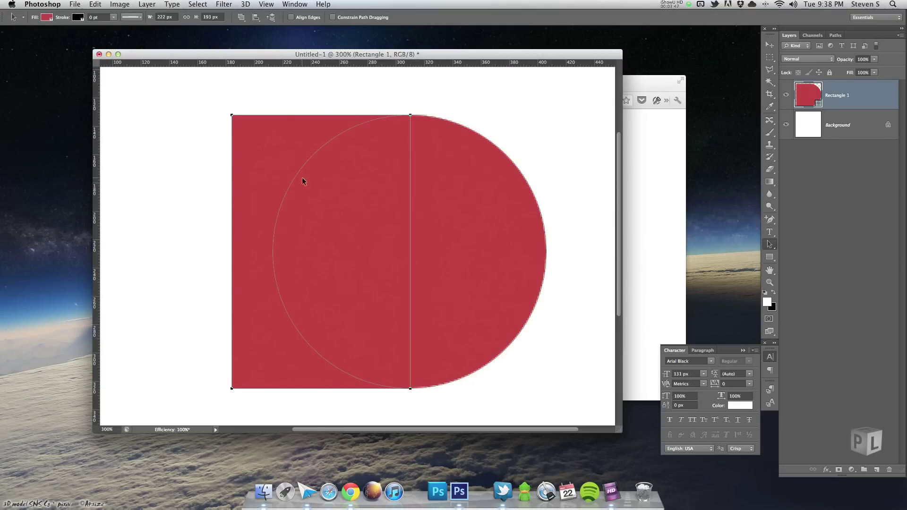
pyautogui.click(287, 142)
pyautogui.click(443, 151)
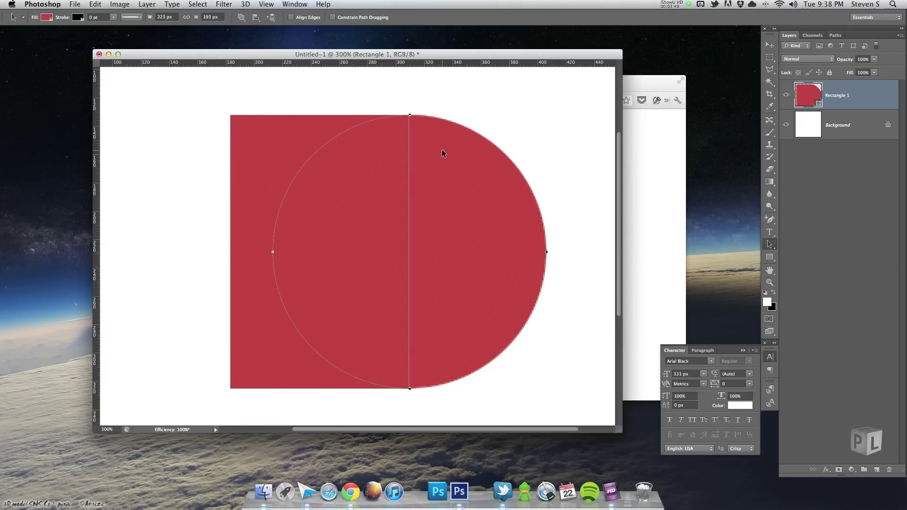
pyautogui.click(355, 143)
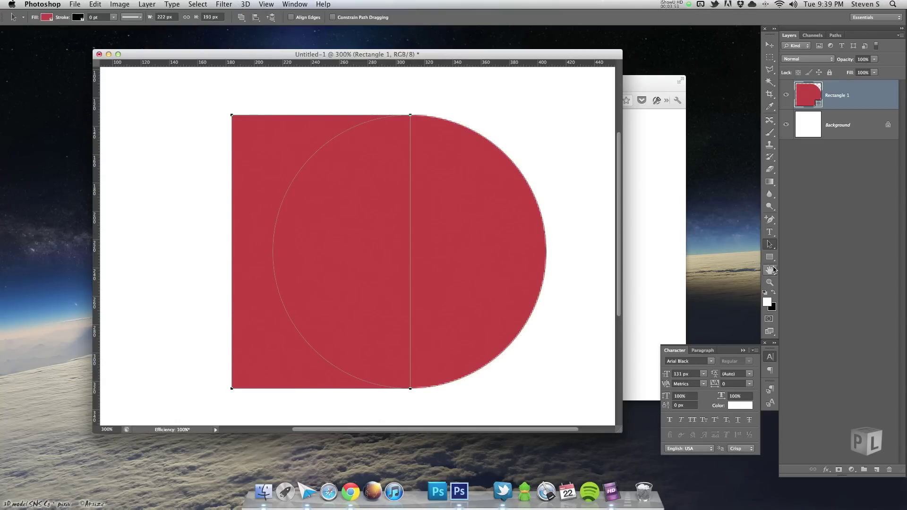
# Step: Move the rectangle's two left anchor points right with the Direct Selection Tool, narrowing the whole shape to 194 px, and deselect the path
pyautogui.click(769, 244)
pyautogui.click(811, 260)
pyautogui.moveTo(240, 93); pyautogui.dragTo(272, 372)
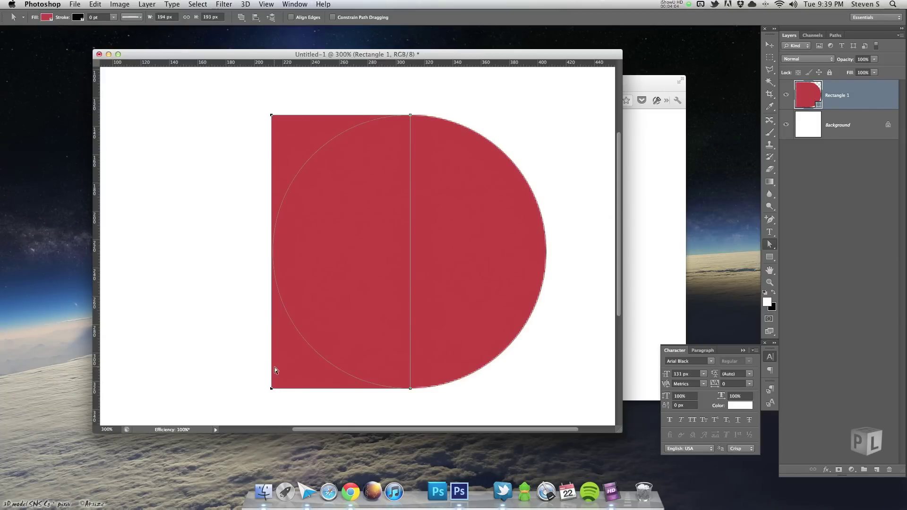
pyautogui.click(855, 137)
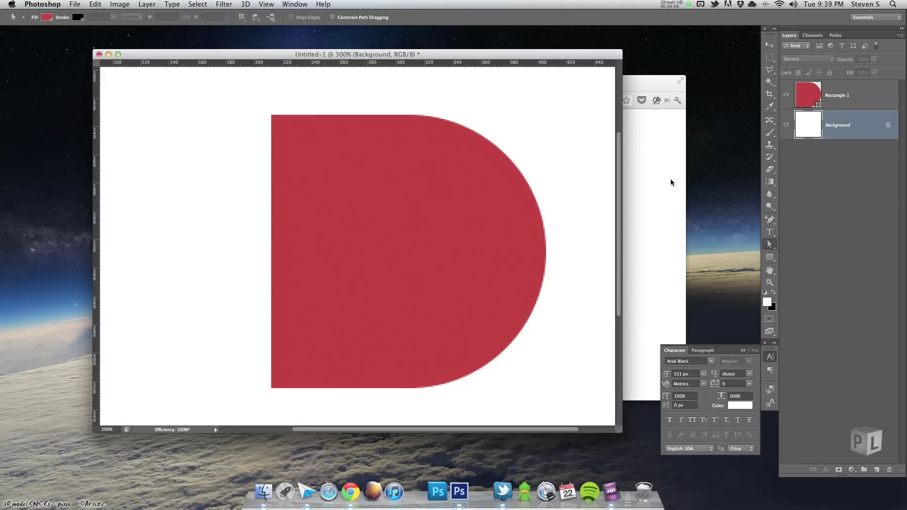
pyautogui.press('super+minus')
pyautogui.press('super+minus')
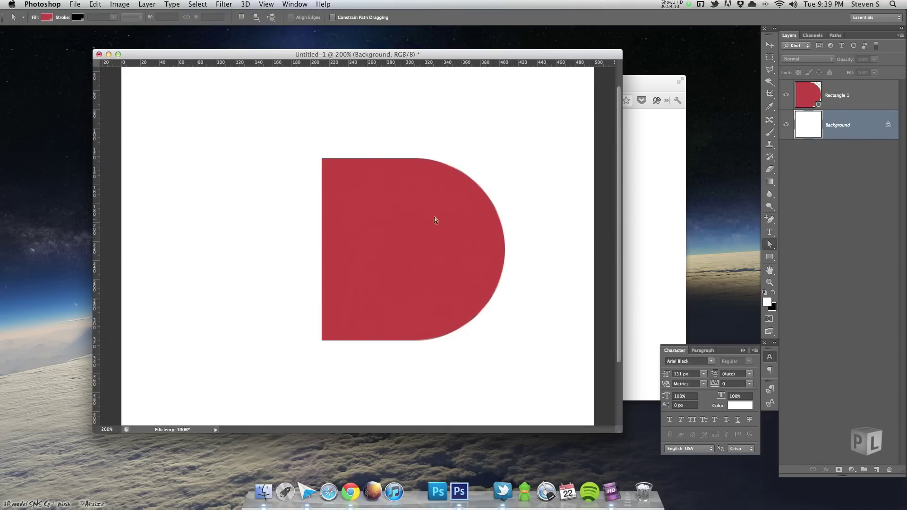
# Step: Duplicate the circle path within the D shape layer and nudge the copy 1 px right to match the original circle
pyautogui.click(851, 107)
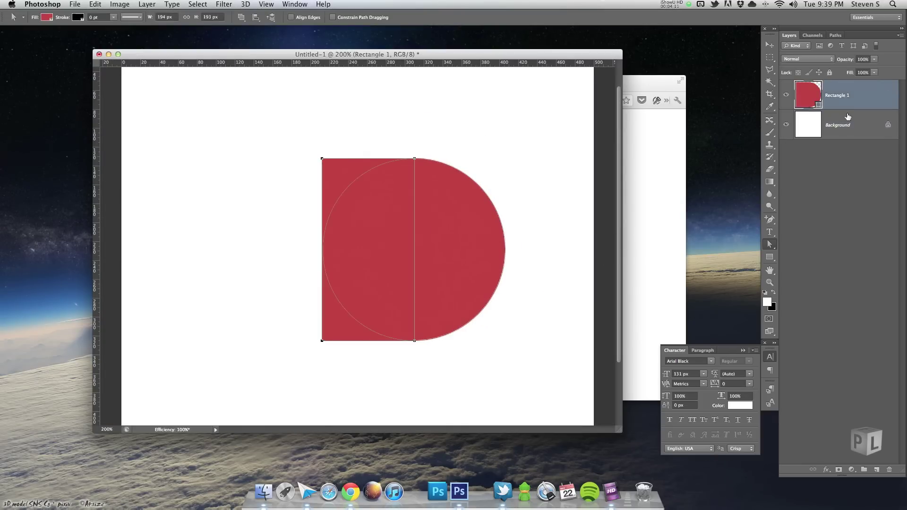
pyautogui.click(771, 245)
pyautogui.click(453, 237)
pyautogui.moveTo(450, 300); pyautogui.dragTo(481, 290)
pyautogui.press('super+z')
pyautogui.press('super+z')
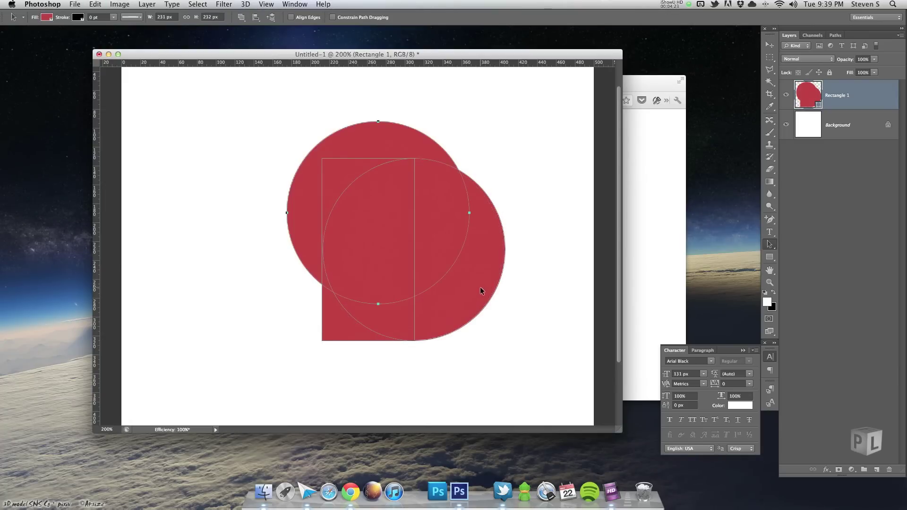
pyautogui.press('super+z')
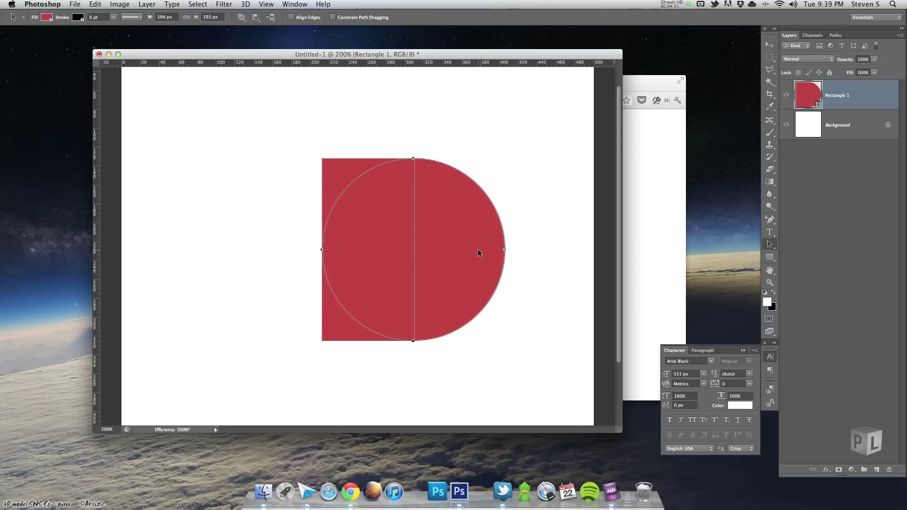
pyautogui.press('Right')
pyautogui.moveTo(488, 262); pyautogui.dragTo(555, 184)
pyautogui.press('super+z')
pyautogui.press('super+t')
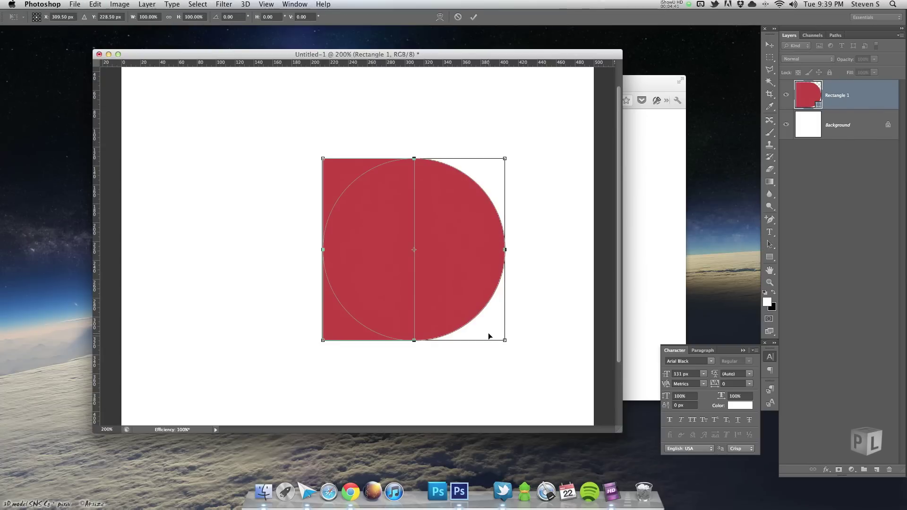
pyautogui.press('a')
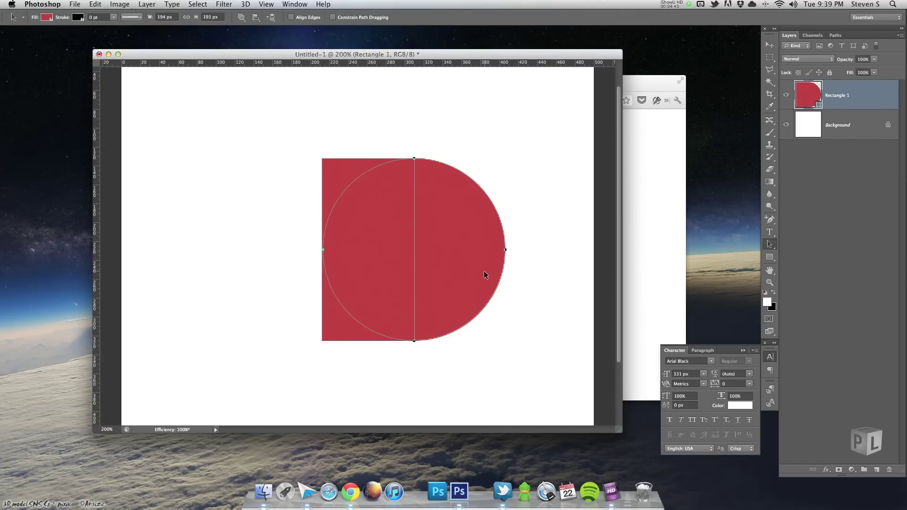
pyautogui.press('super+t')
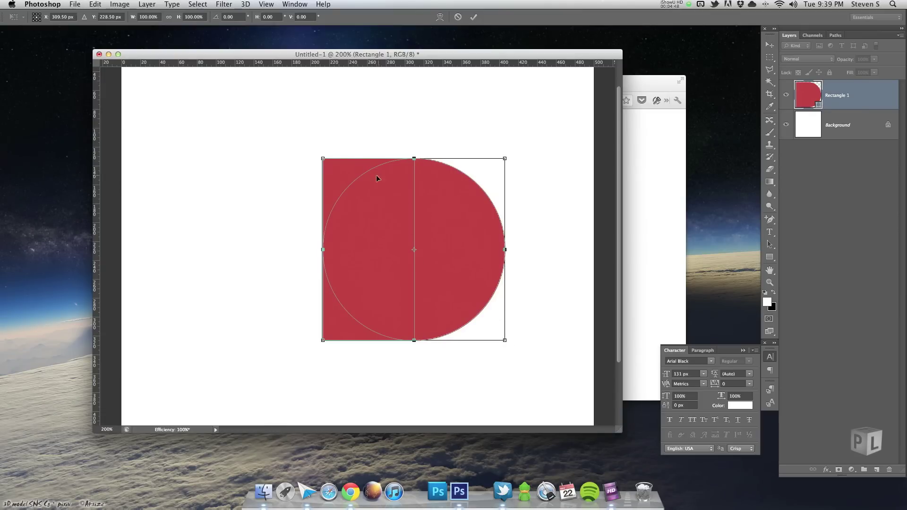
pyautogui.press('Escape')
# Step: Scale the duplicated circle path to 75.65% about its centre and subtract it from the D shape
pyautogui.click(95, 4)
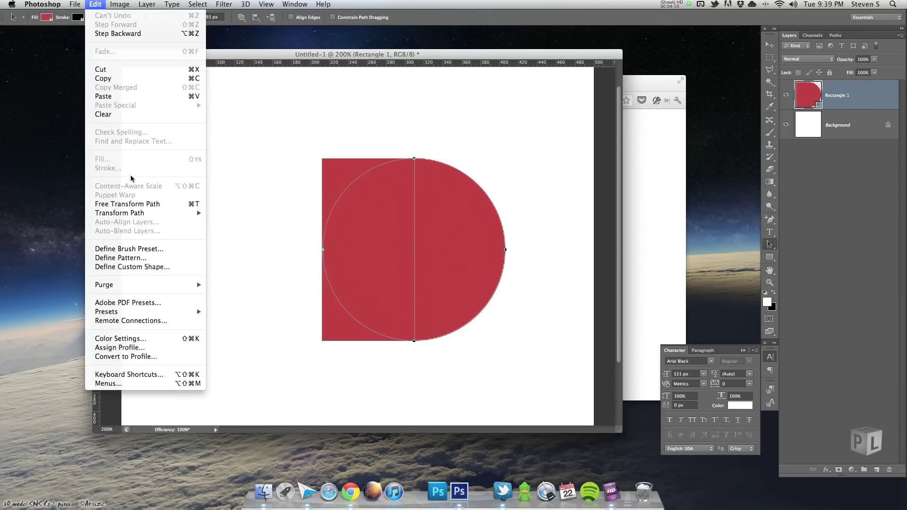
pyautogui.moveTo(134, 213)
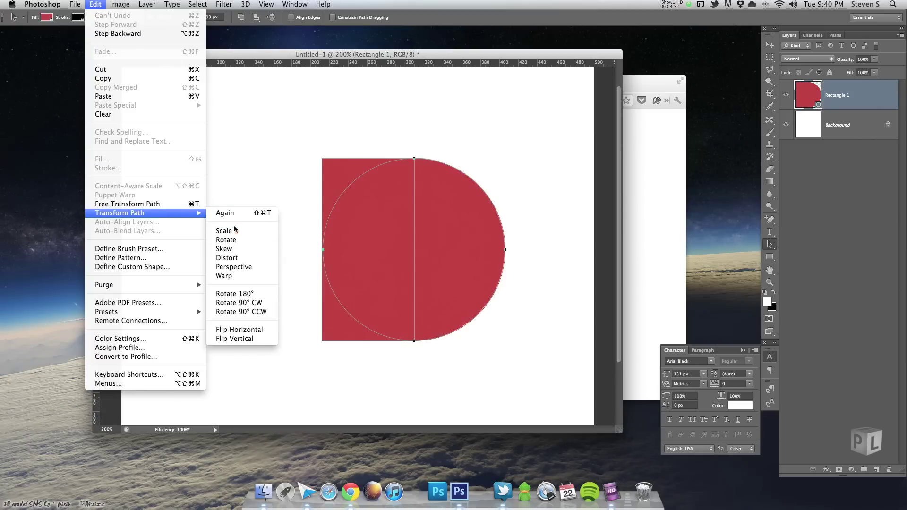
pyautogui.click(162, 204)
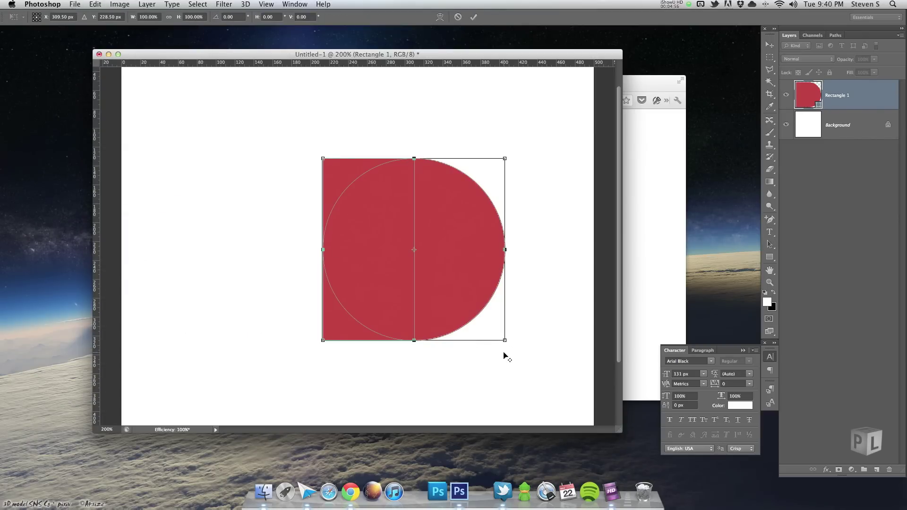
pyautogui.moveTo(501, 338); pyautogui.dragTo(482, 323)
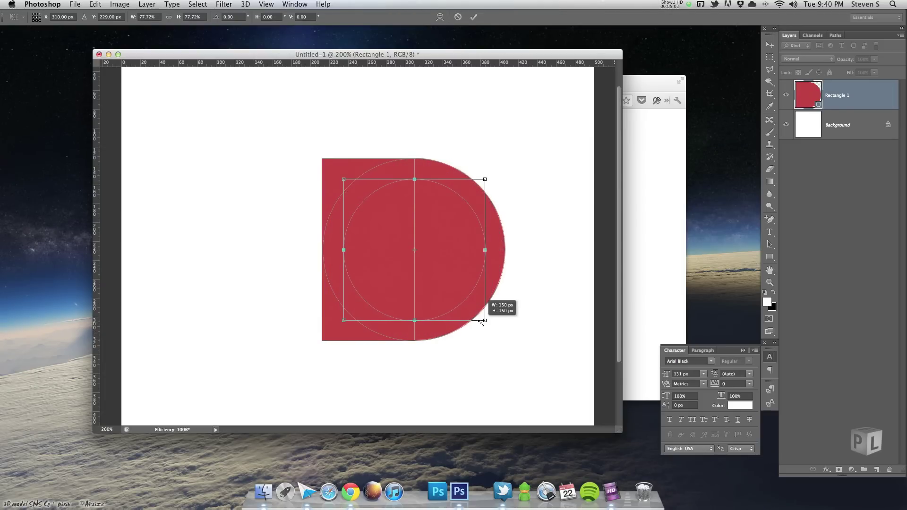
pyautogui.moveTo(481, 323); pyautogui.dragTo(483, 318)
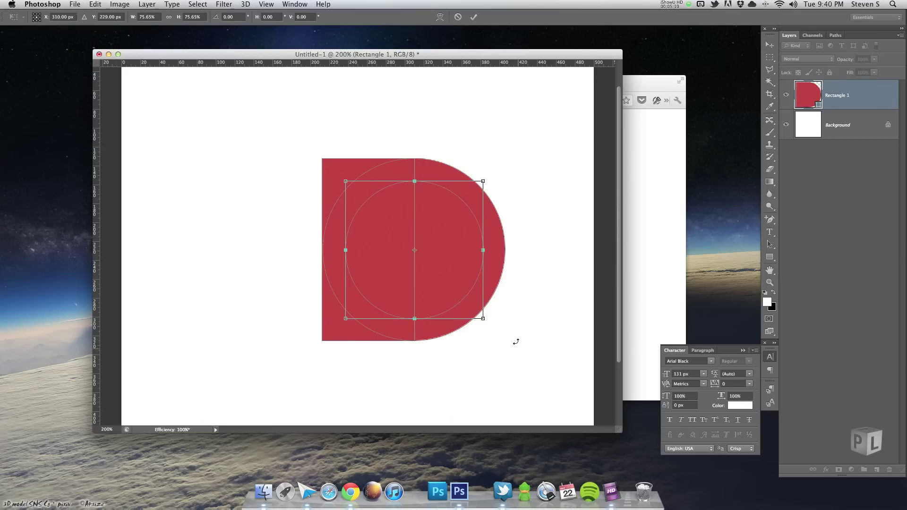
pyautogui.click(473, 17)
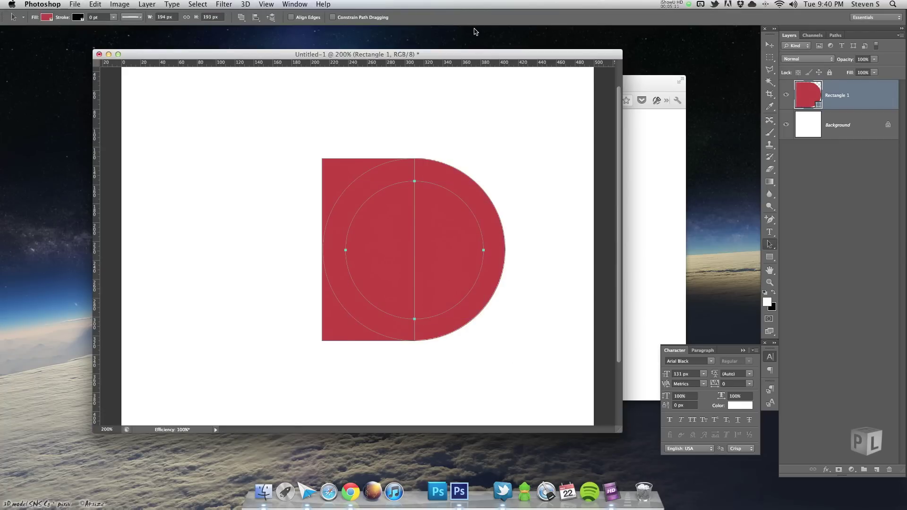
pyautogui.click(241, 17)
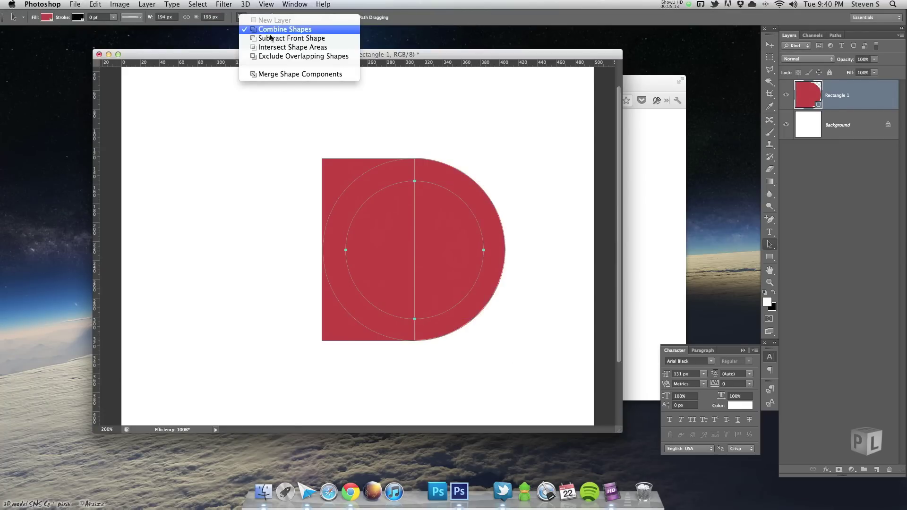
pyautogui.click(298, 39)
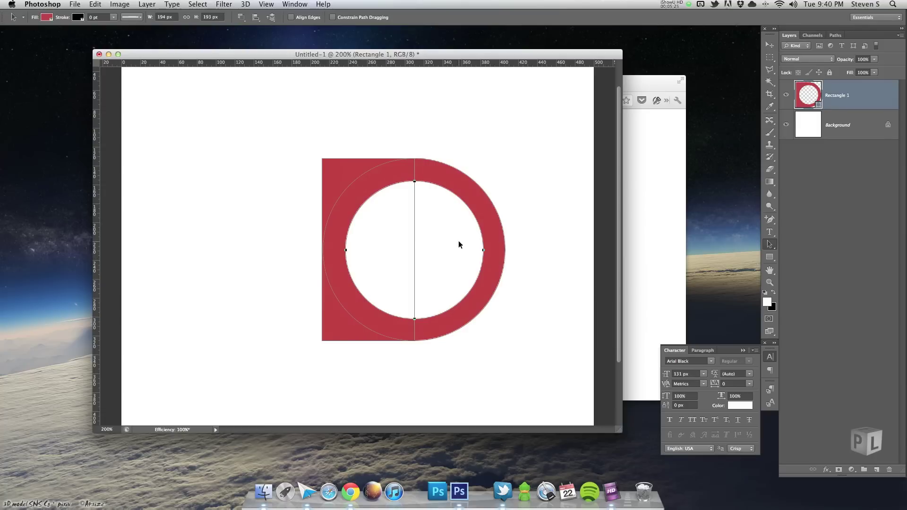
# Step: Draw a horizontal rectangle about 78 × 15 px across the D's curved stroke and merge its layer with the D shape layer
pyautogui.click(771, 257)
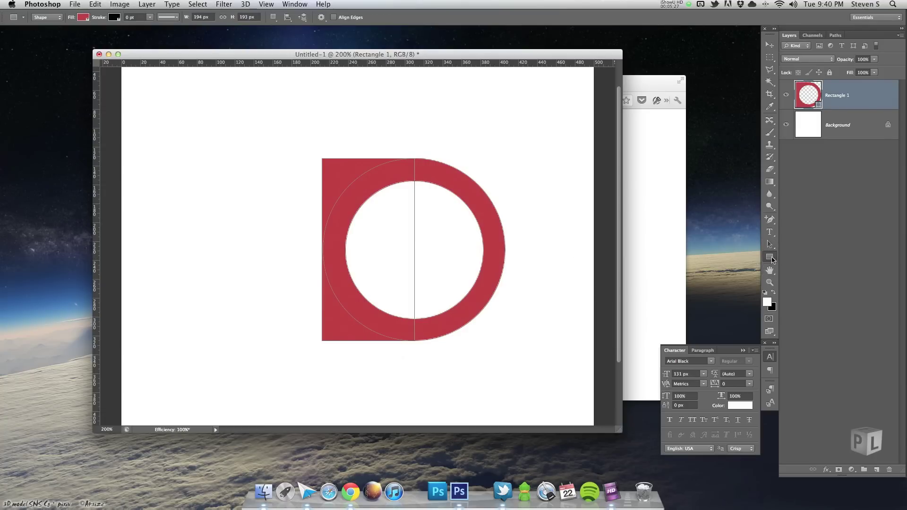
pyautogui.moveTo(538, 238); pyautogui.dragTo(465, 250)
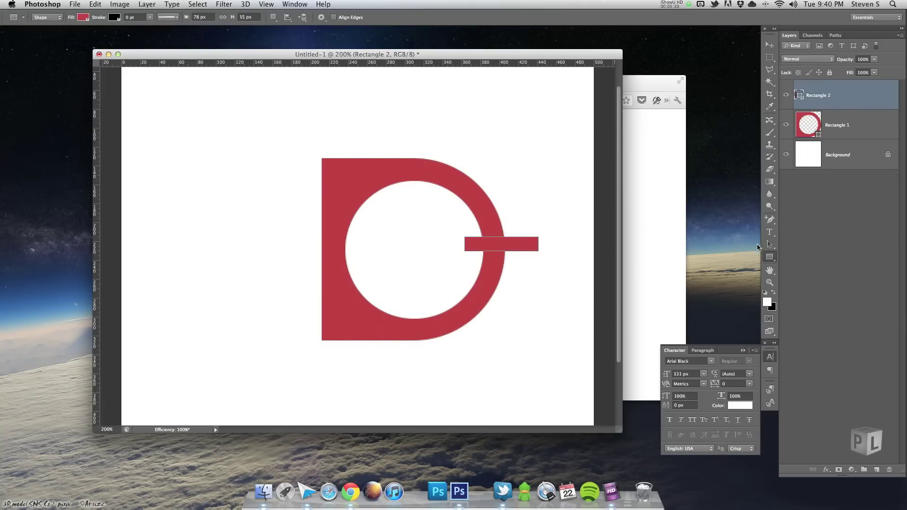
pyautogui.click(769, 244)
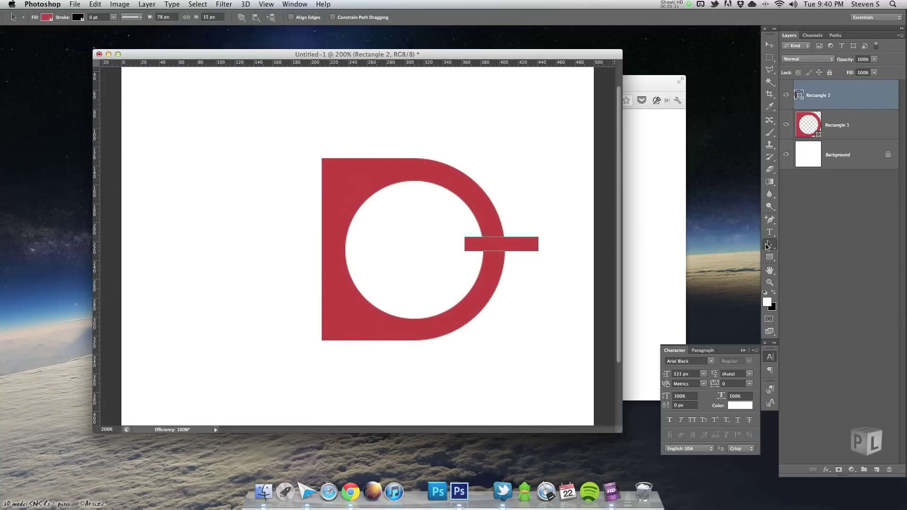
pyautogui.click(499, 268)
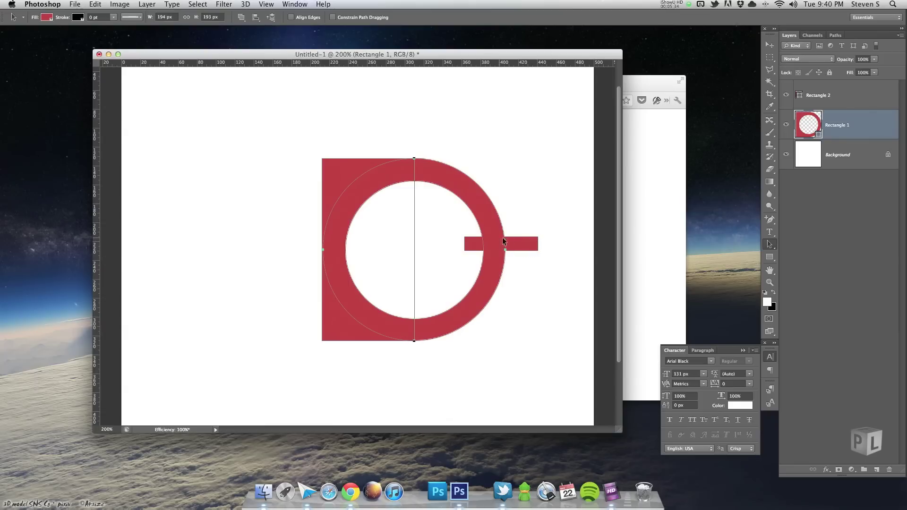
pyautogui.click(514, 241)
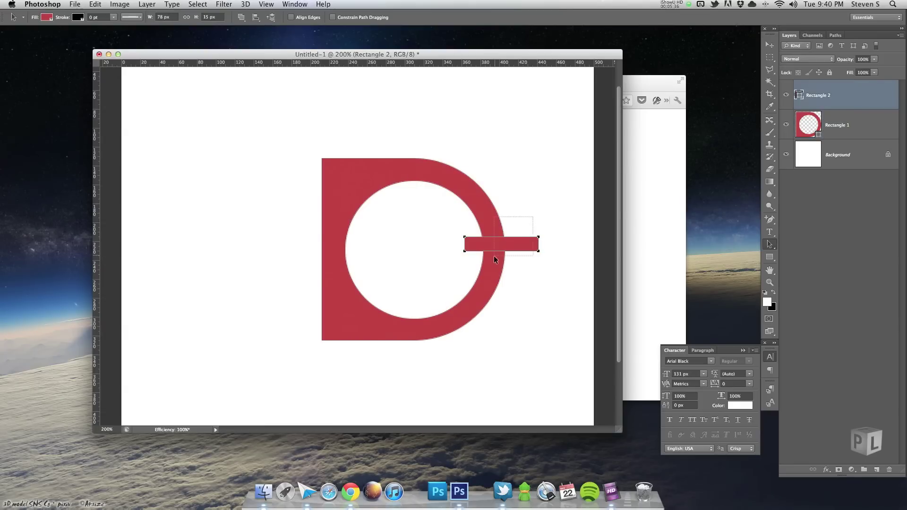
pyautogui.click(500, 229)
pyautogui.click(826, 105)
pyautogui.keyDown('shift'); pyautogui.click(845, 132); pyautogui.keyUp('shift')
pyautogui.press('super+e')
# Step: Align the small rectangle and the large outer circle by their vertical centers
pyautogui.moveTo(548, 212); pyautogui.dragTo(493, 262)
pyautogui.keyDown('shift'); pyautogui.click(494, 229); pyautogui.keyUp('shift')
pyautogui.click(256, 17)
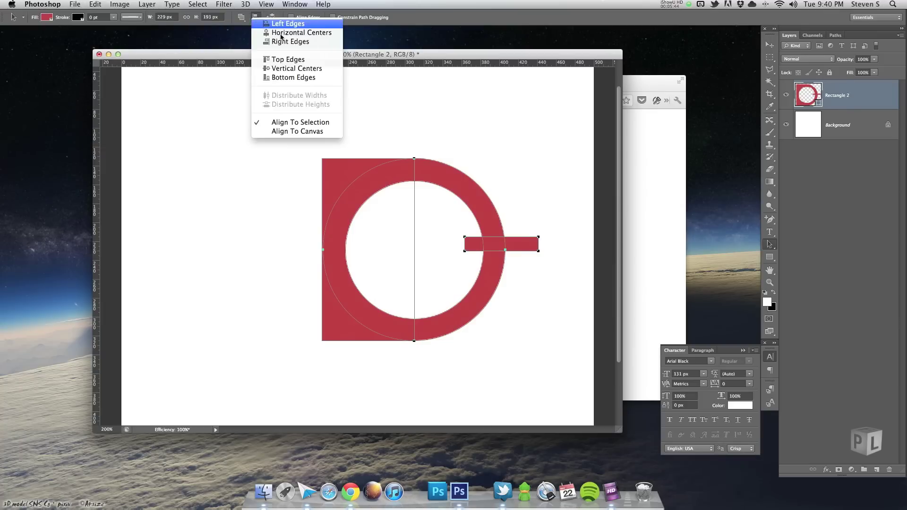
pyautogui.click(314, 70)
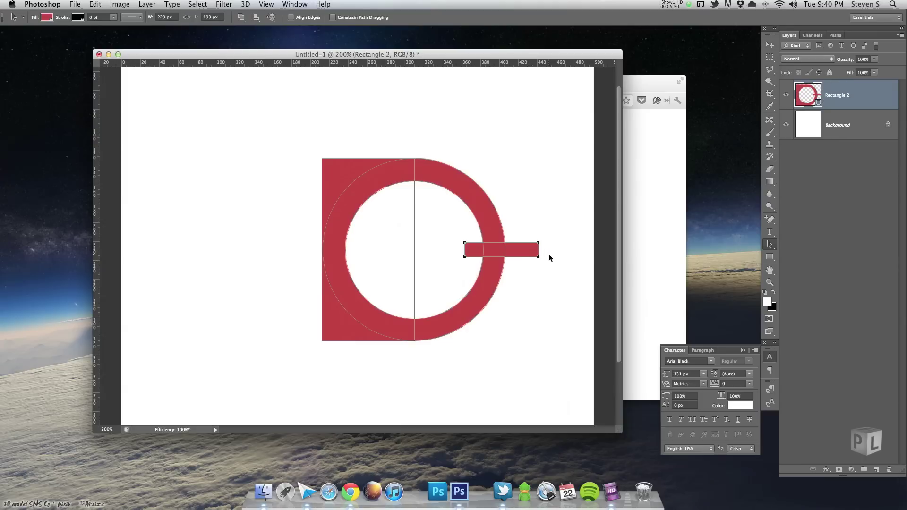
# Step: Shorten the small rectangle to end just beyond the D's outer curve, and subtract it from the shape to cut a gap
pyautogui.press('super+t')
pyautogui.moveTo(538, 251); pyautogui.dragTo(512, 249)
pyautogui.click(473, 17)
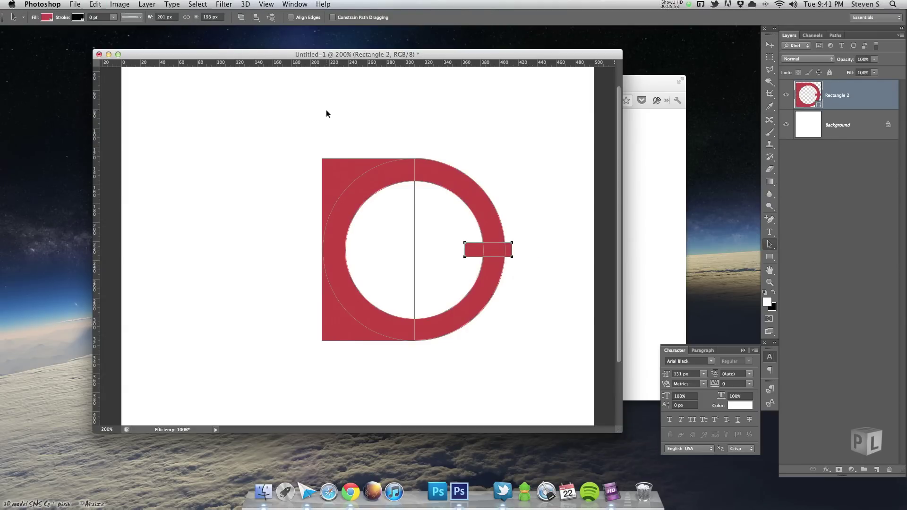
pyautogui.click(241, 17)
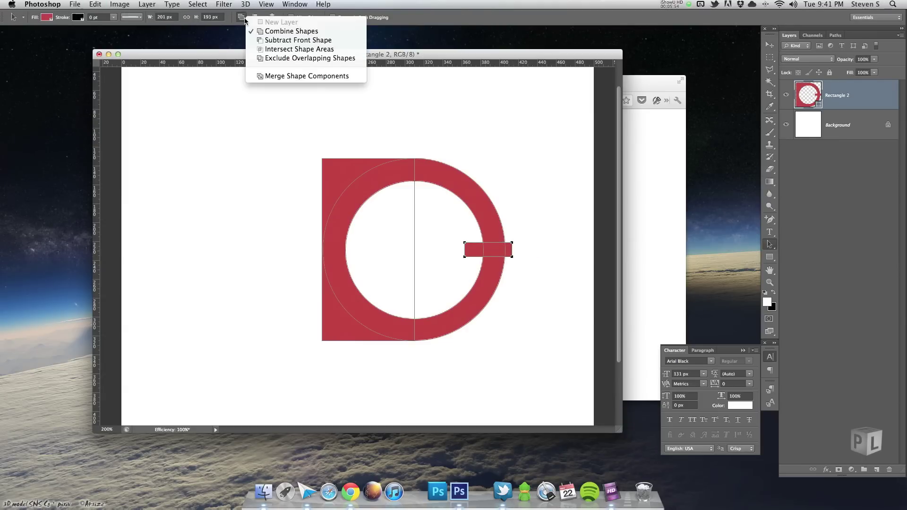
pyautogui.click(274, 40)
pyautogui.click(543, 276)
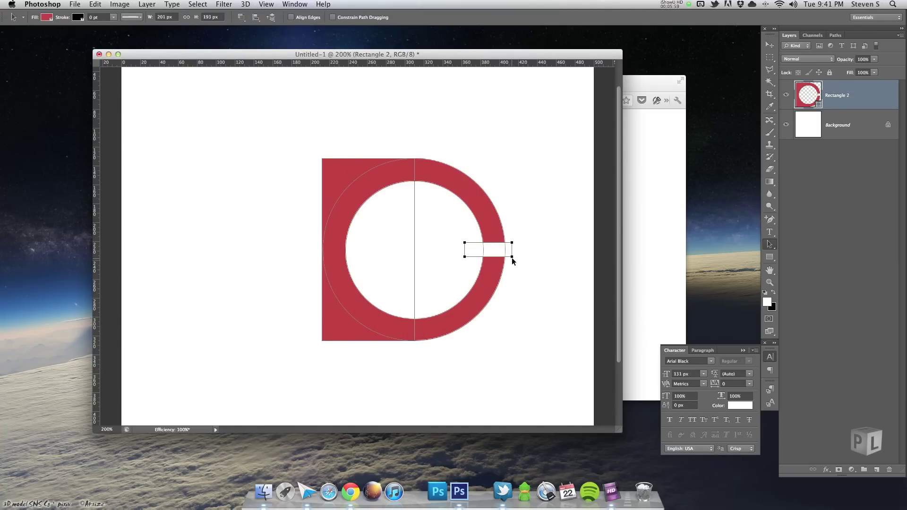
# Step: Scale the gap rectangle's height to 133.33% about its centre and deselect the path
pyautogui.press('super+t')
pyautogui.keyDown('alt'); pyautogui.moveTo(488, 242); pyautogui.dragTo(488, 240); pyautogui.keyUp('alt')
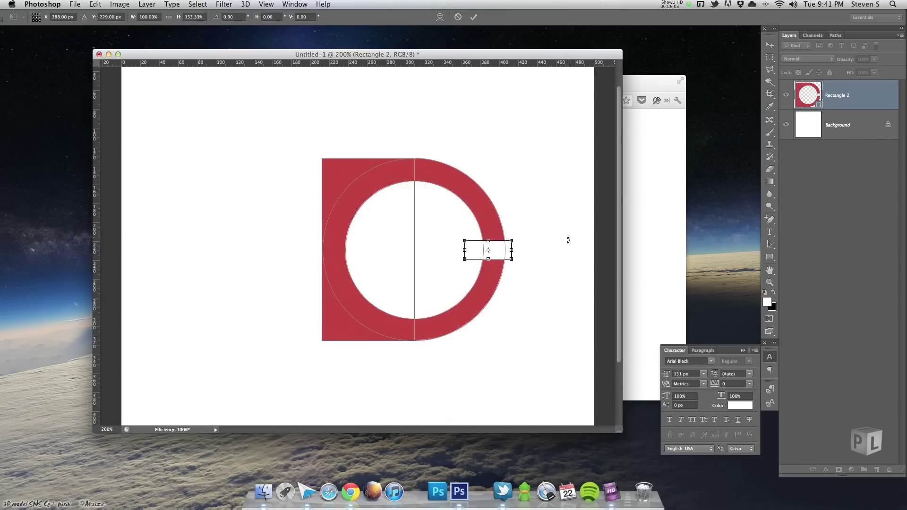
pyautogui.click(473, 17)
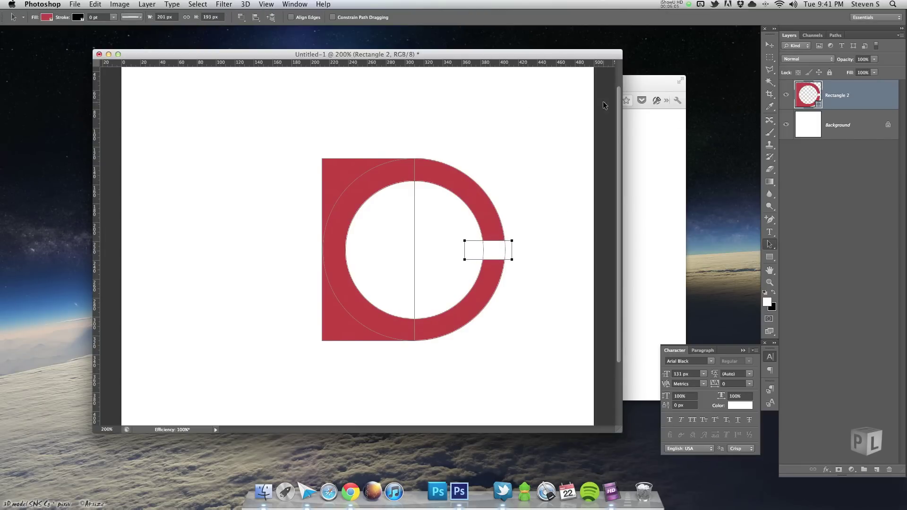
pyautogui.click(861, 133)
pyautogui.moveTo(540, 55)
pyautogui.mouseDown()
pyautogui.moveTo(550, 346)
pyautogui.moveTo(543, 197)
pyautogui.moveTo(535, 248)
pyautogui.moveTo(548, 64)
pyautogui.mouseUp()
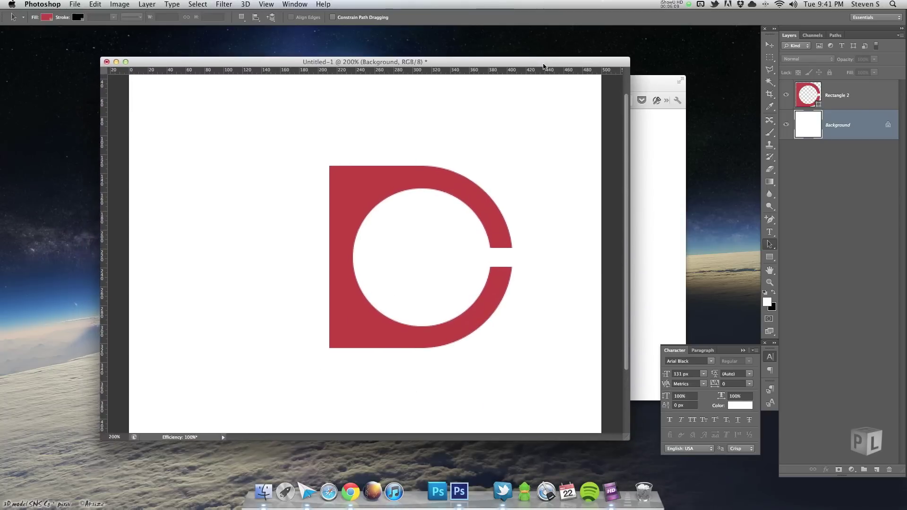
# Step: Scale the inner cut-out circle path to 91.10% about its centre to thicken the D
pyautogui.click(476, 230)
pyautogui.click(532, 173)
pyautogui.click(480, 226)
pyautogui.click(553, 191)
pyautogui.press('super+t')
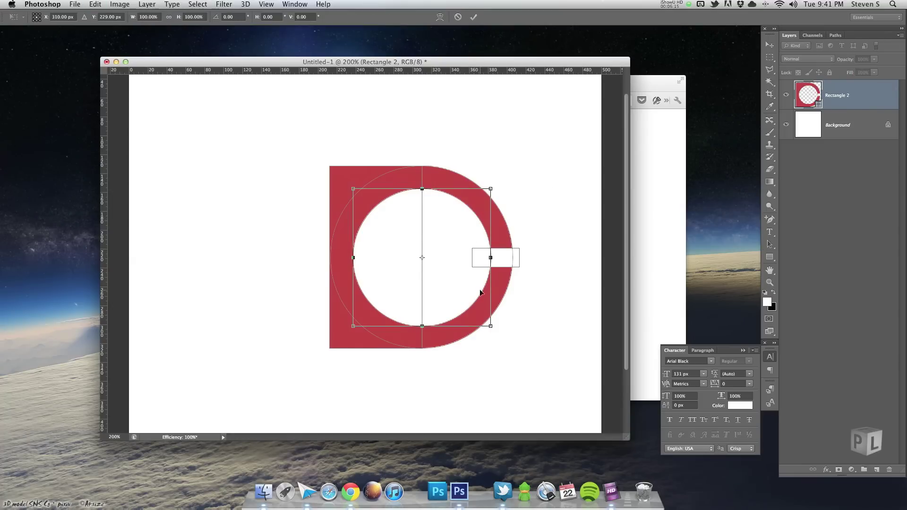
pyautogui.moveTo(487, 322); pyautogui.dragTo(485, 319)
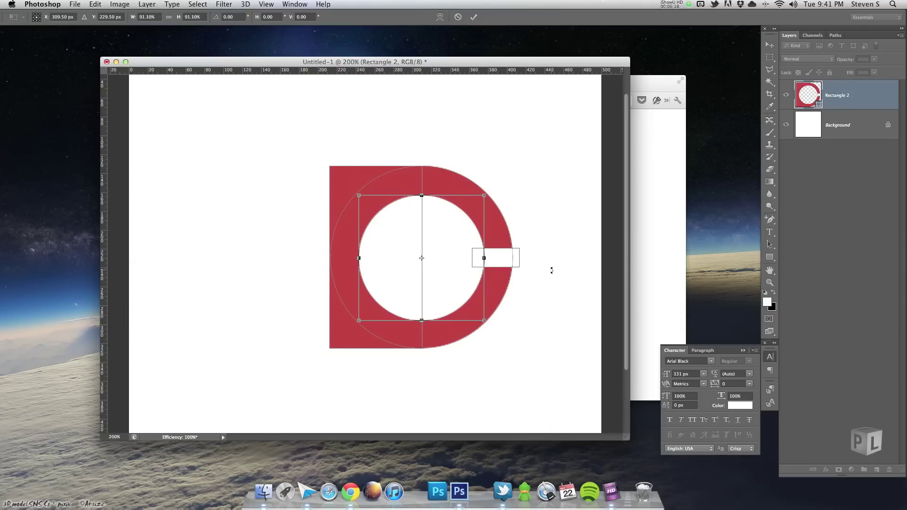
pyautogui.click(473, 17)
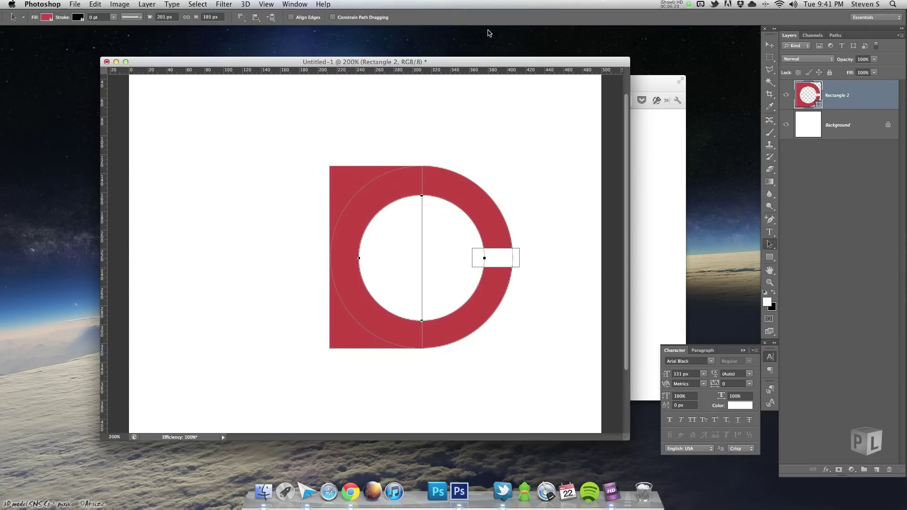
# Step: Shrink the inner cut-out circle path further to 93.23% about its centre, going by the reference logo
pyautogui.moveTo(582, 66); pyautogui.dragTo(586, 120)
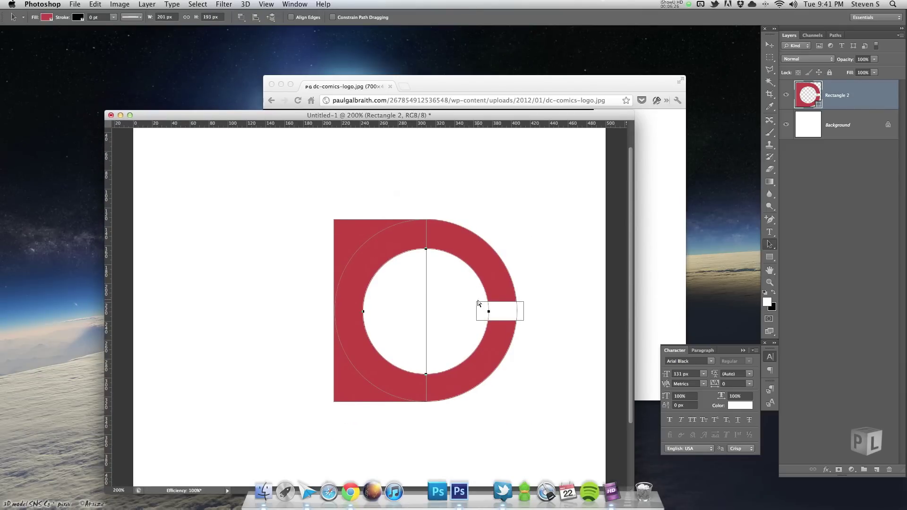
pyautogui.hotkey('ctrl', 't')
pyautogui.moveTo(489, 373); pyautogui.dragTo(507, 355)
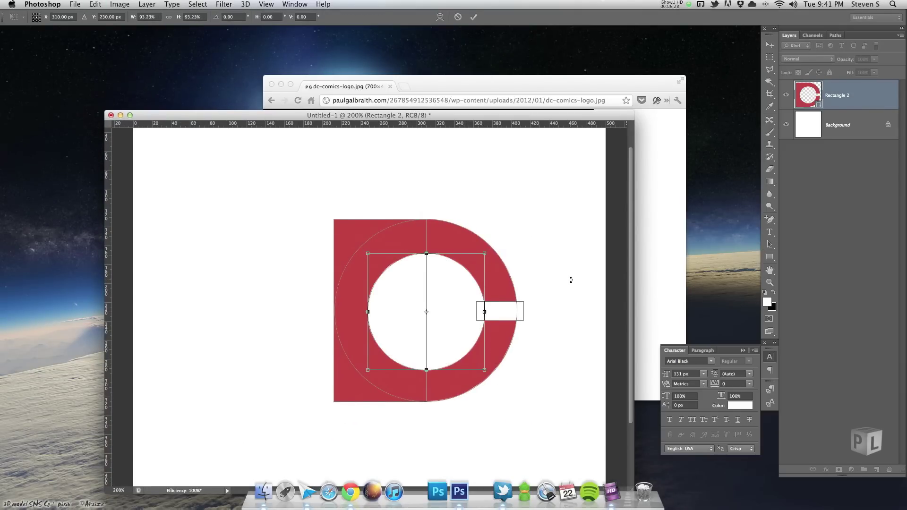
pyautogui.click(473, 17)
# Step: Compare the D shape with the DC Comics reference logo in the browser window behind the document
pyautogui.moveTo(493, 118); pyautogui.dragTo(477, 65)
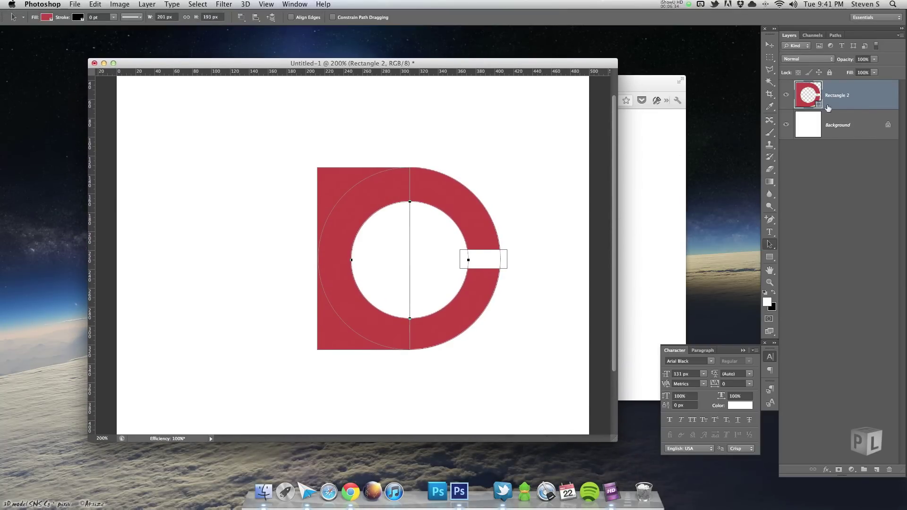
pyautogui.moveTo(560, 64); pyautogui.dragTo(551, 275)
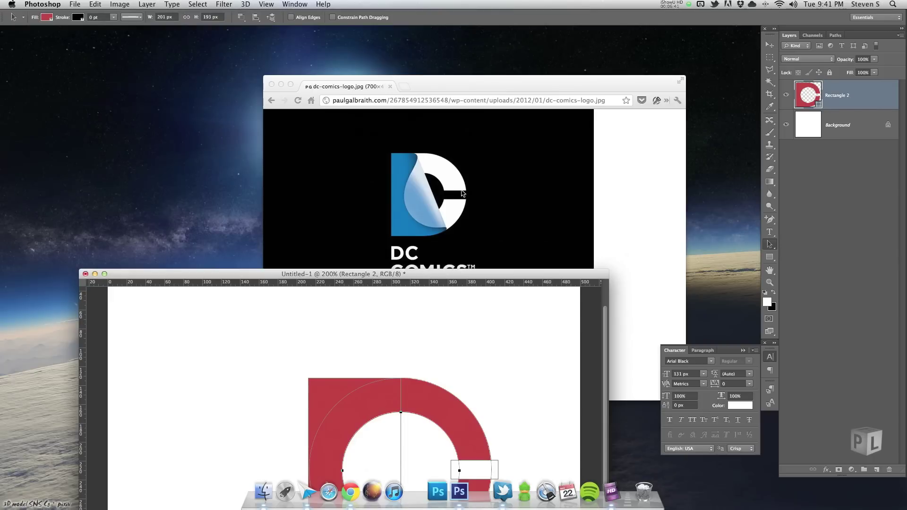
pyautogui.moveTo(468, 276); pyautogui.dragTo(476, 73)
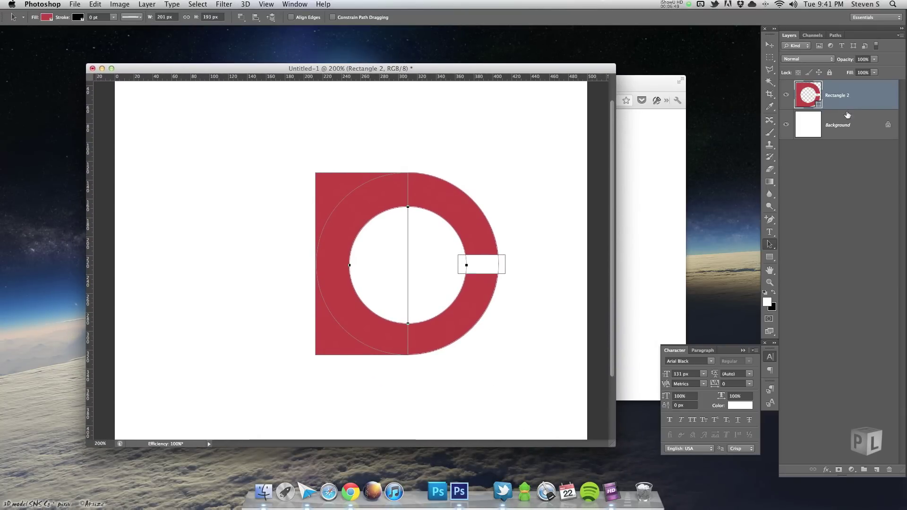
# Step: Duplicate the red D shape layer and hide the lower of the two copies
pyautogui.click(849, 128)
pyautogui.click(860, 101)
pyautogui.moveTo(865, 100); pyautogui.dragTo(876, 470)
pyautogui.click(786, 124)
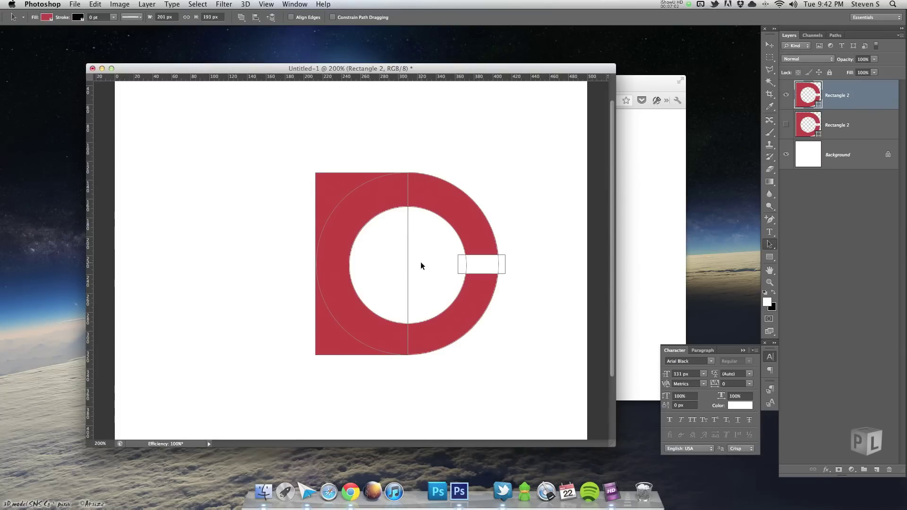
# Step: Delete the gap rectangle and inner circle paths from the upper D copy and merge its remaining shape components into a solid D
pyautogui.click(505, 264)
pyautogui.press('Delete')
pyautogui.click(464, 262)
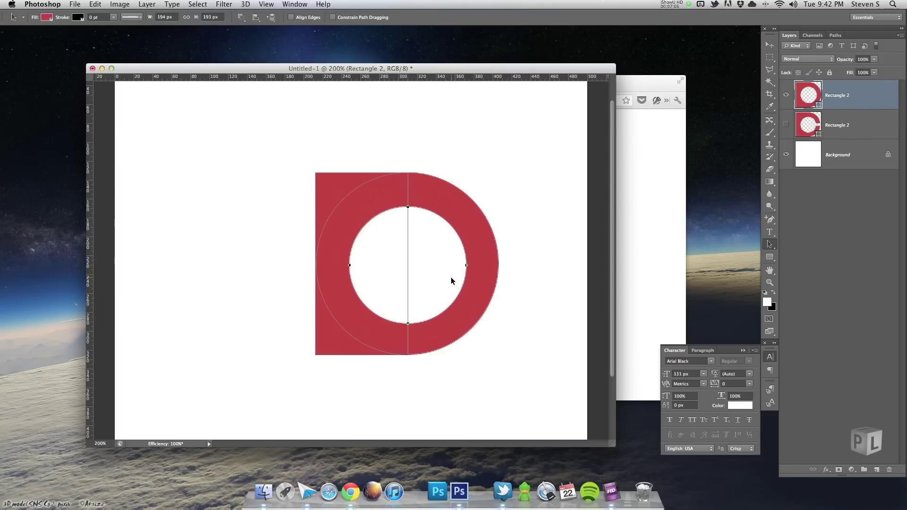
pyautogui.press('Delete')
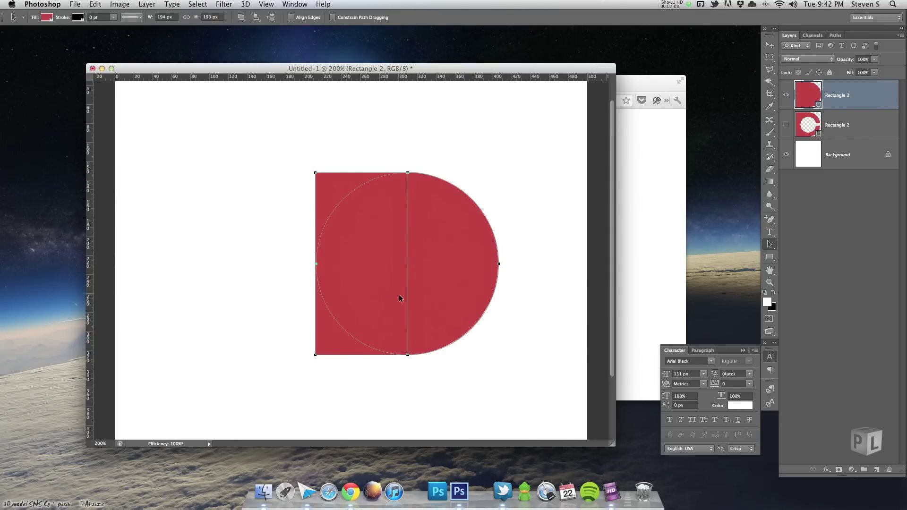
pyautogui.click(242, 18)
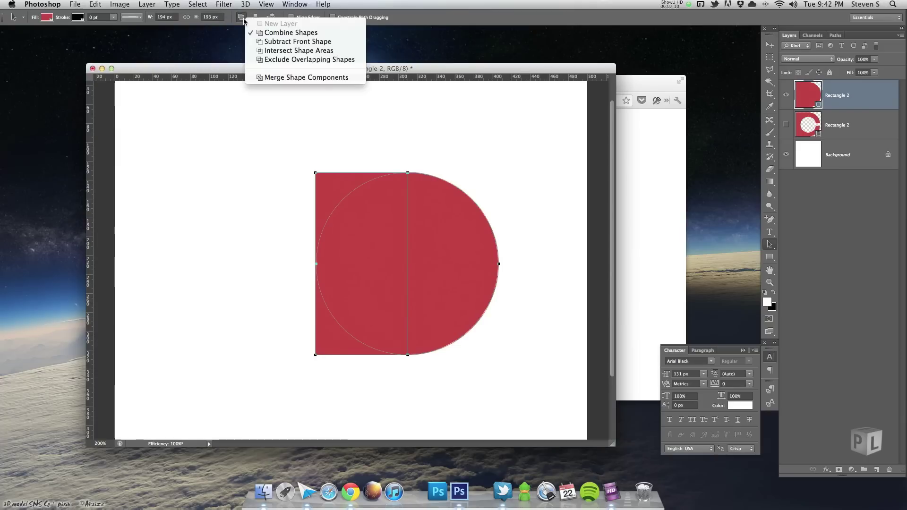
pyautogui.click(304, 78)
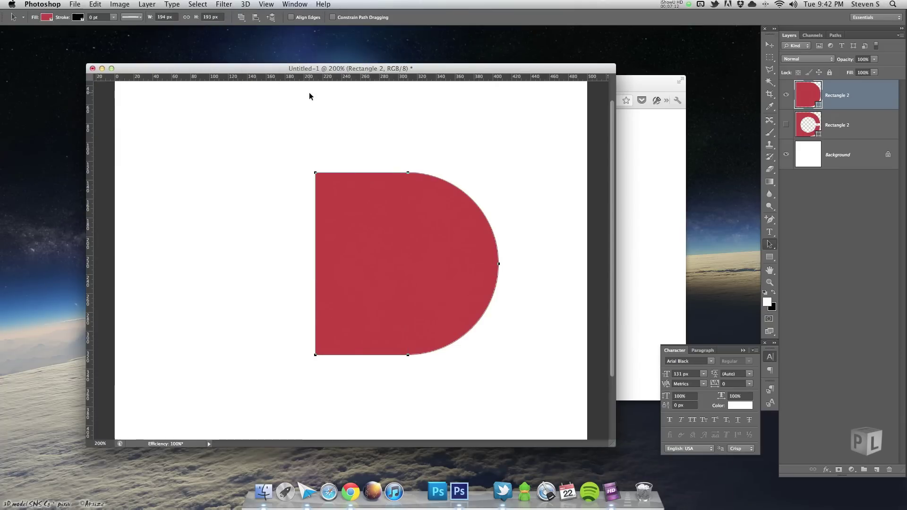
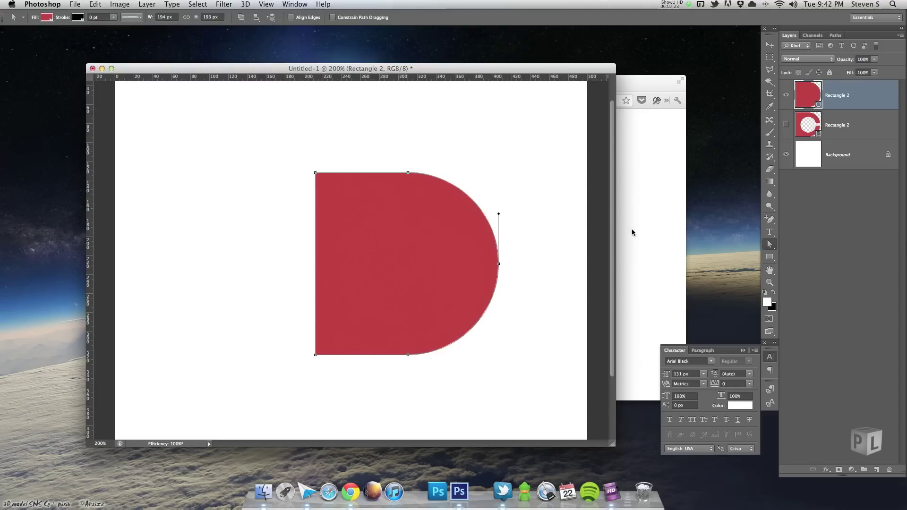
# Step: On a new layer, draw a closed white Pen tool polygon covering the solid D's curved side, with a straight diagonal inner edge
pyautogui.click(771, 220)
pyautogui.click(877, 470)
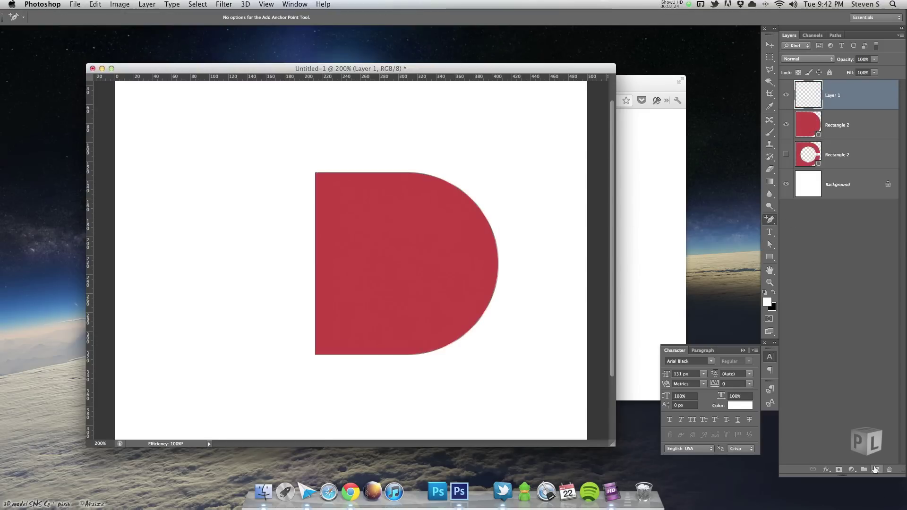
pyautogui.click(770, 220)
pyautogui.click(796, 218)
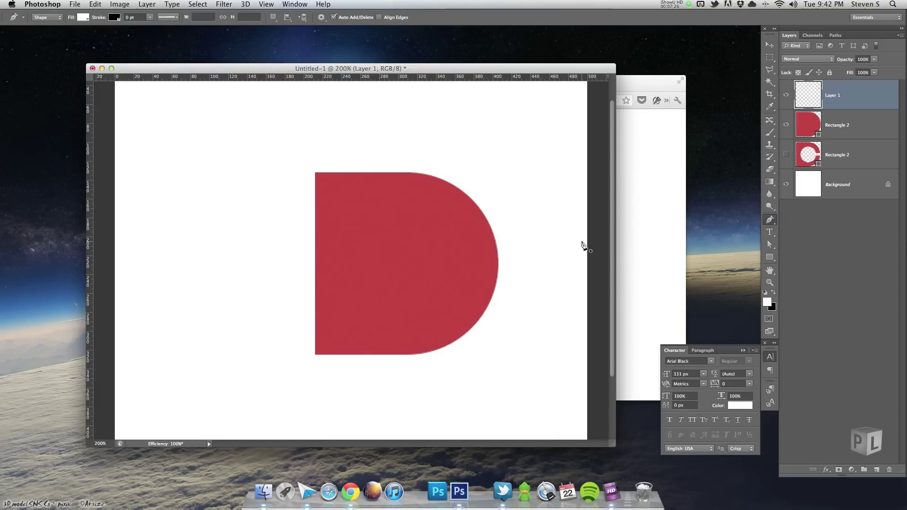
pyautogui.click(359, 169)
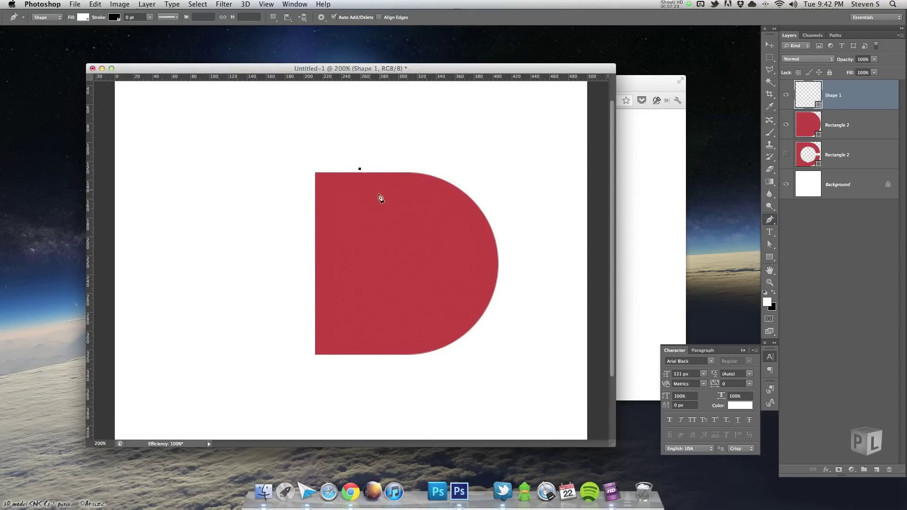
pyautogui.click(463, 340)
pyautogui.click(529, 261)
pyautogui.click(483, 160)
pyautogui.click(387, 145)
pyautogui.click(360, 169)
# Step: Merge the white polygon and solid D layers into one shape layer and recolour it blue
pyautogui.keyDown('shift'); pyautogui.click(839, 132); pyautogui.keyUp('shift')
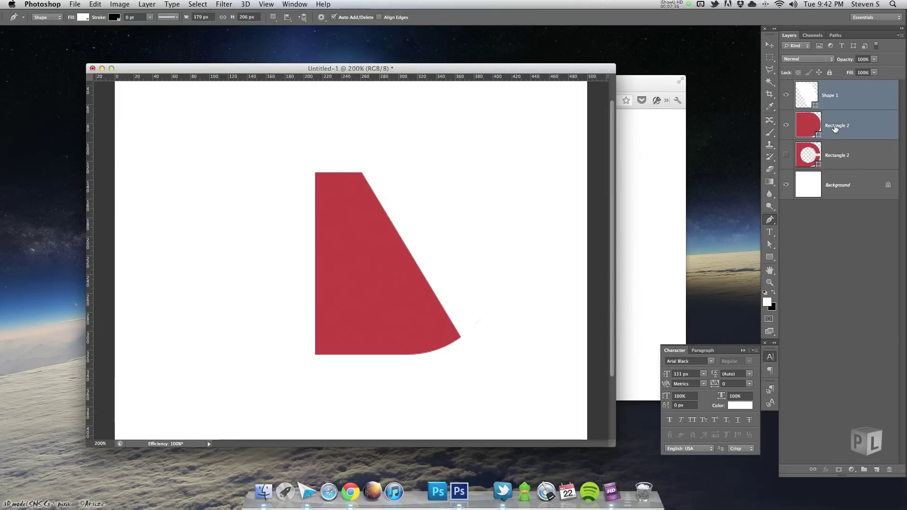
pyautogui.press('super+e')
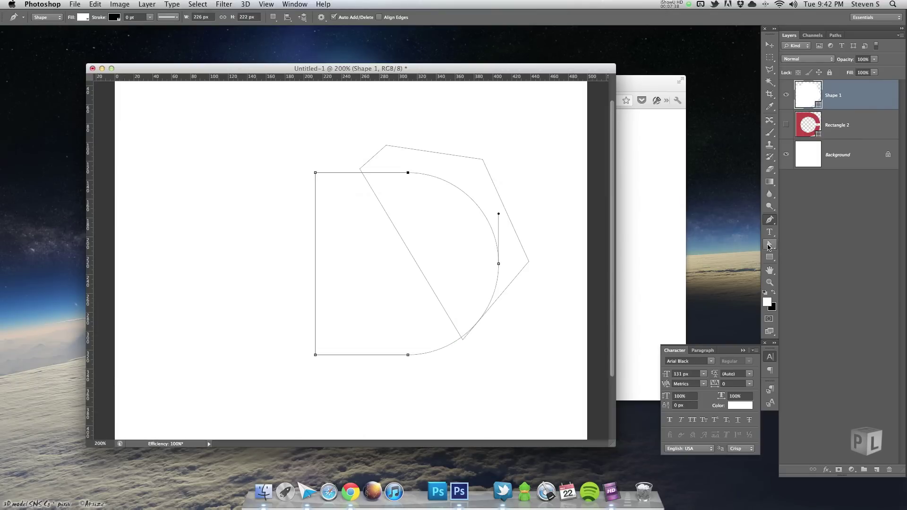
pyautogui.doubleClick(809, 94)
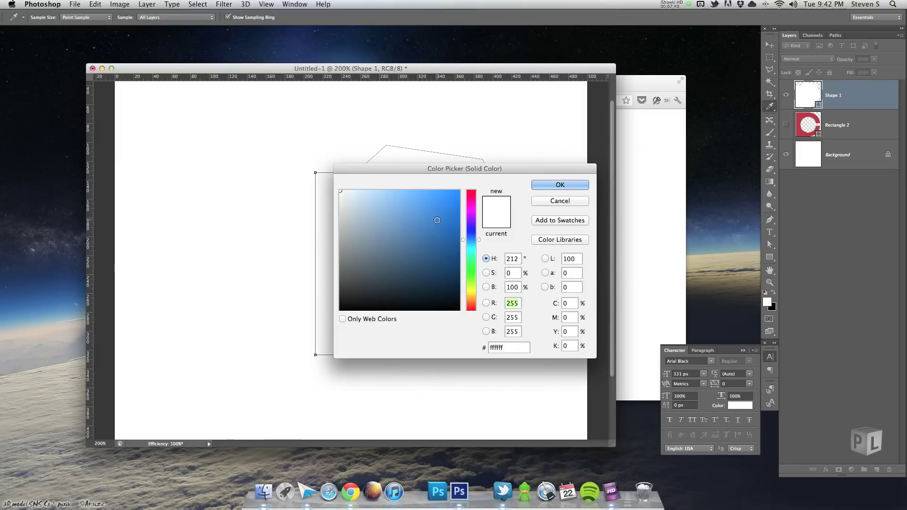
pyautogui.click(439, 221)
pyautogui.click(543, 185)
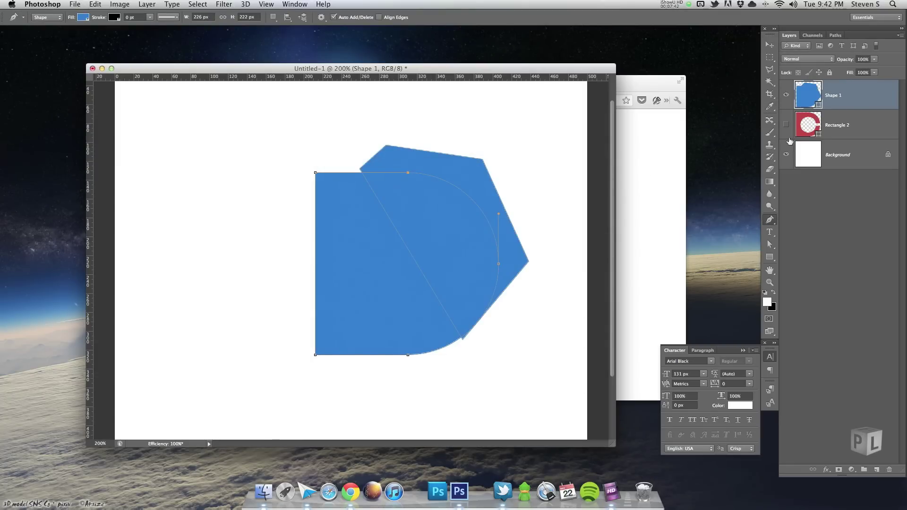
# Step: Subtract the polygon from the blue D with Subtract Front Shape and show the red D layer beneath it
pyautogui.click(770, 244)
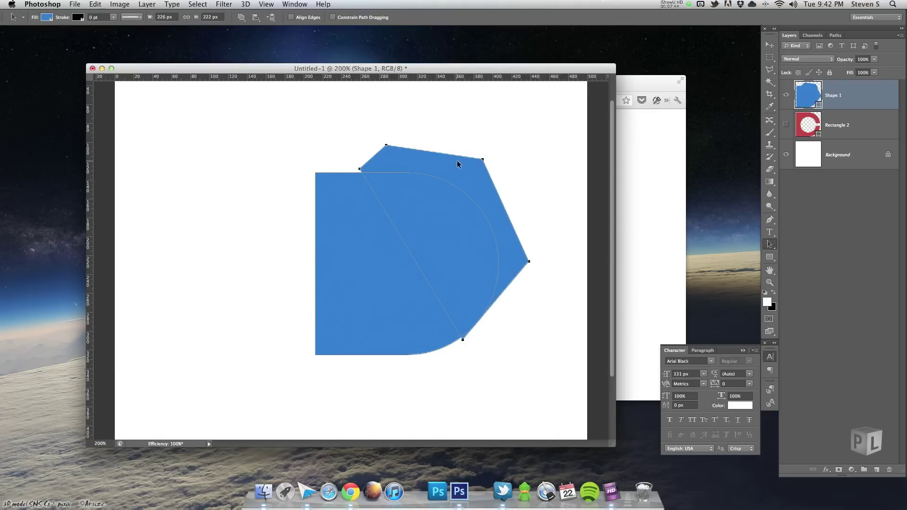
pyautogui.click(242, 18)
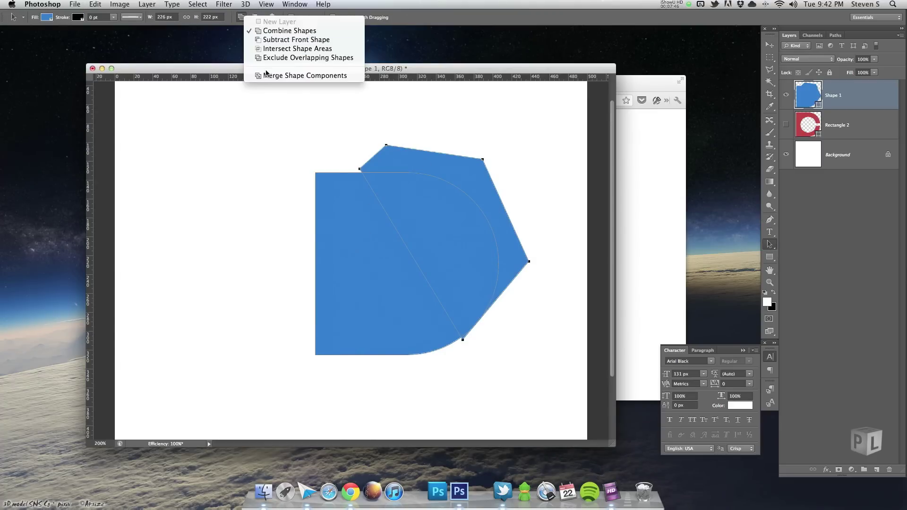
pyautogui.click(287, 40)
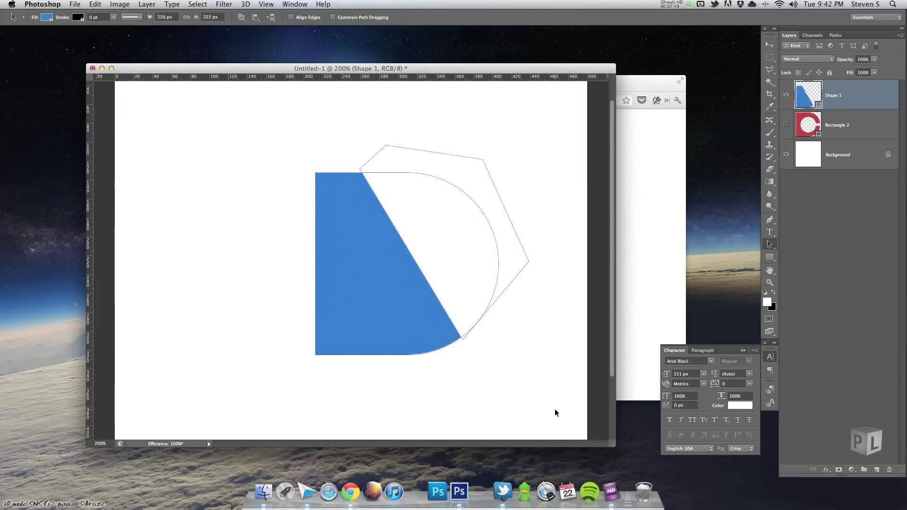
pyautogui.click(785, 125)
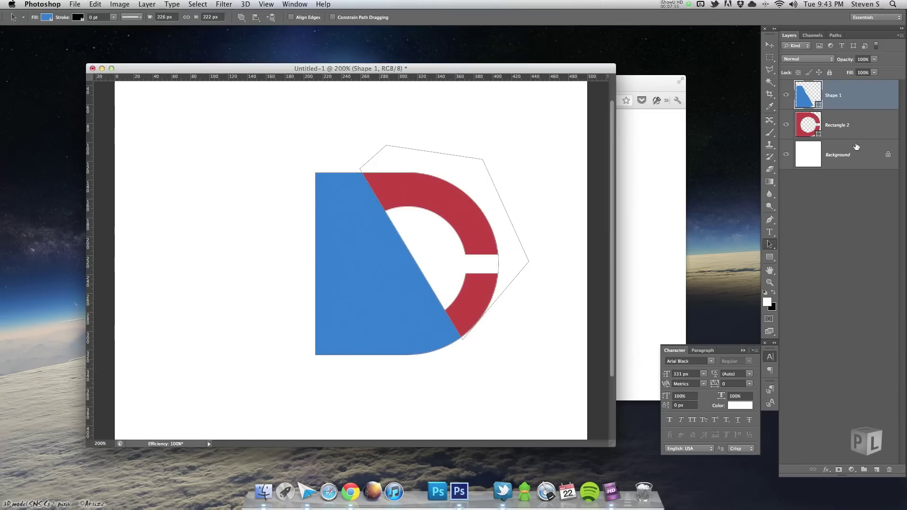
# Step: Add a new layer above the blue shape and check the folded peel in the DC Comics reference logo
pyautogui.click(876, 469)
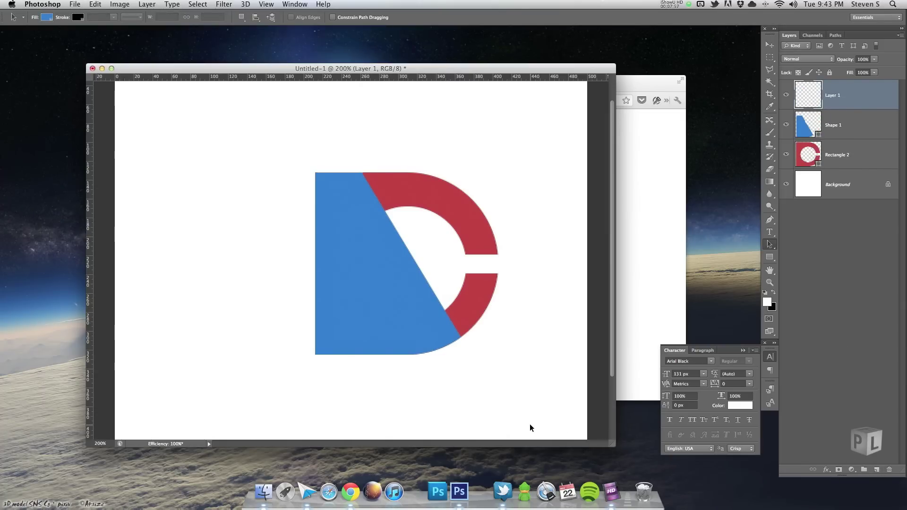
pyautogui.press('super+plus')
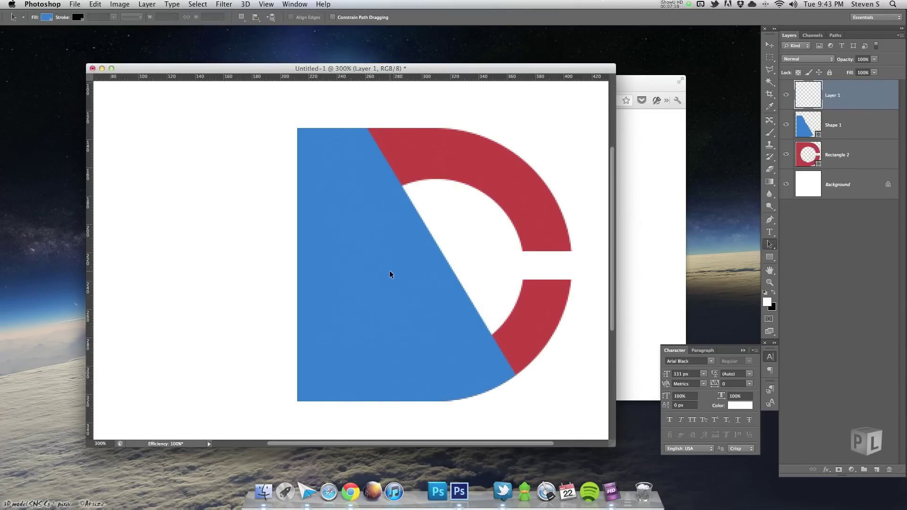
pyautogui.press('super+plus')
pyautogui.hscroll(5, 334, 247)
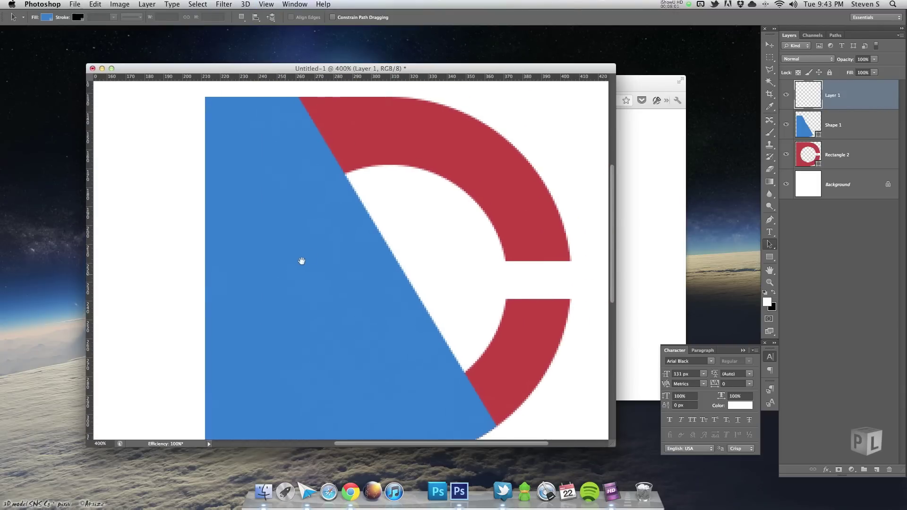
pyautogui.moveTo(521, 68); pyautogui.dragTo(479, 226)
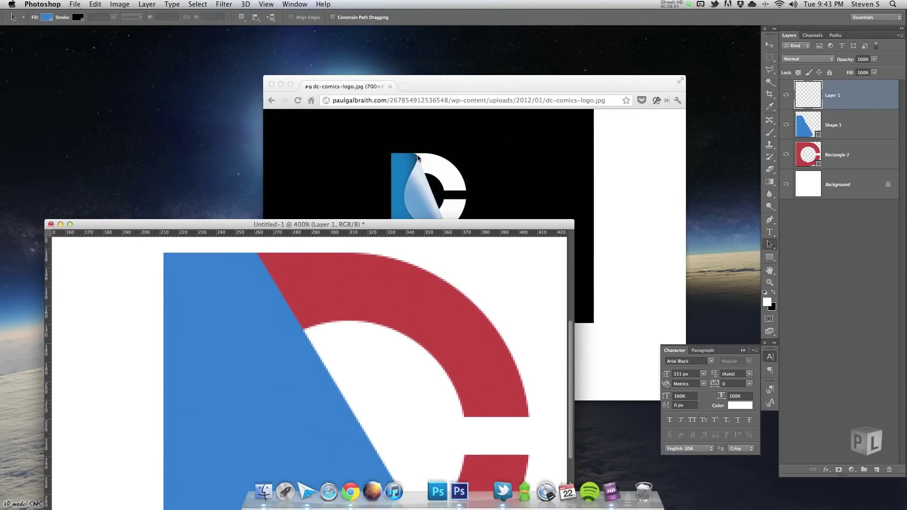
pyautogui.moveTo(427, 224); pyautogui.dragTo(481, 69)
pyautogui.moveTo(422, 263); pyautogui.dragTo(461, 260)
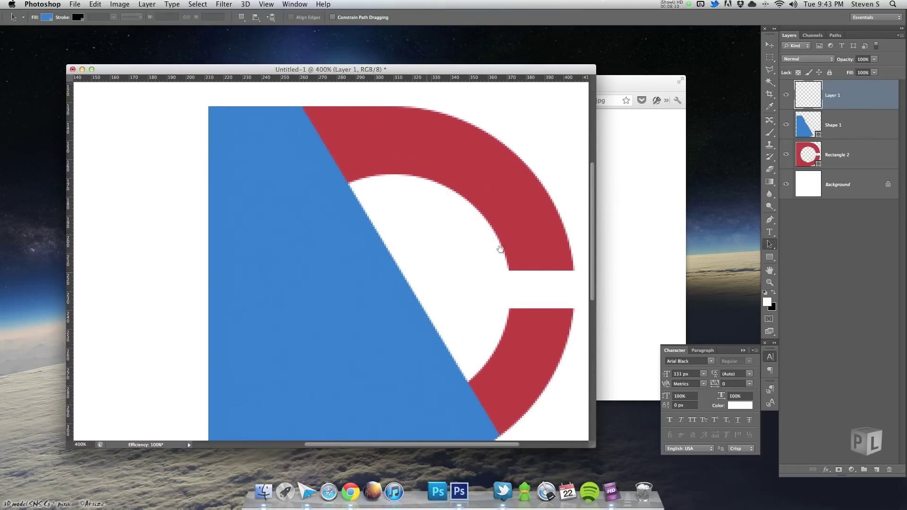
# Step: Start a white Pen tool peel outline at the top of the diagonal edge, curving down through the blue area
pyautogui.click(775, 221)
pyautogui.press('super+plus')
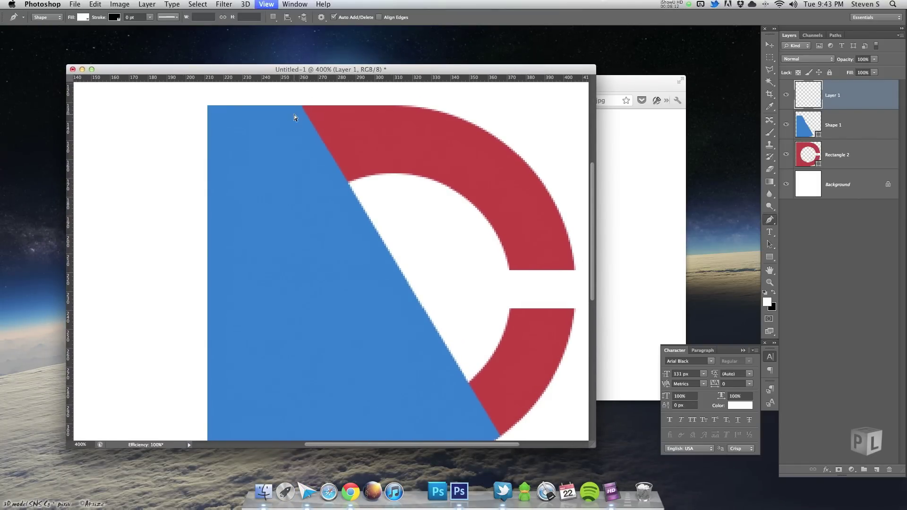
pyautogui.scroll(5, 326, 230)
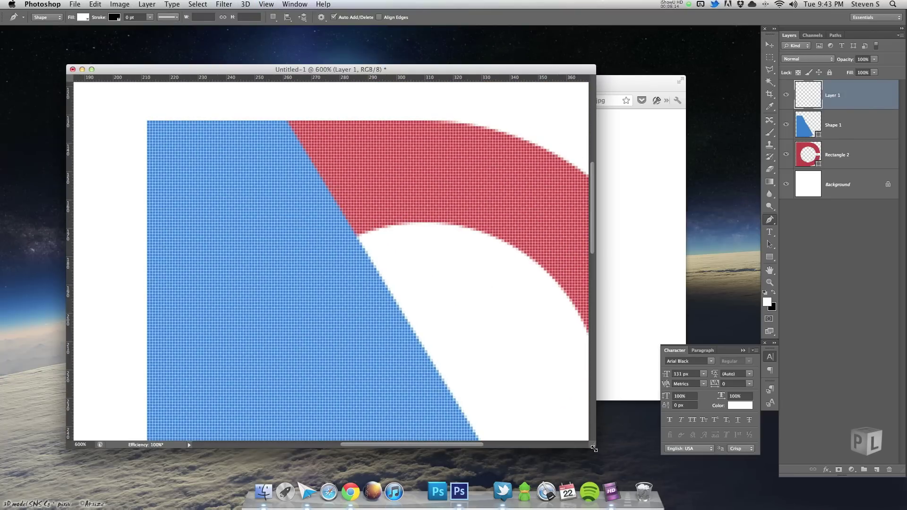
pyautogui.moveTo(594, 448); pyautogui.dragTo(705, 465)
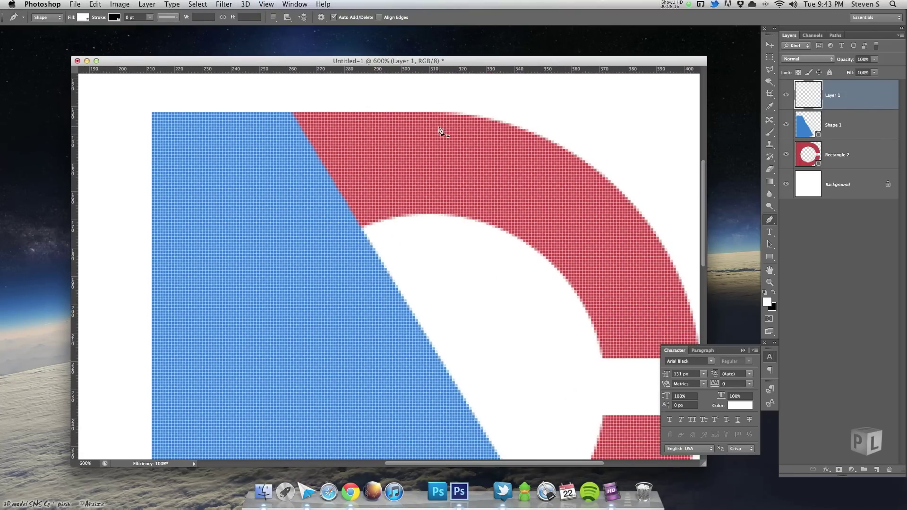
pyautogui.press('super+minus')
pyautogui.scroll(-2, 274, 232)
pyautogui.hscroll(-1, 274, 232)
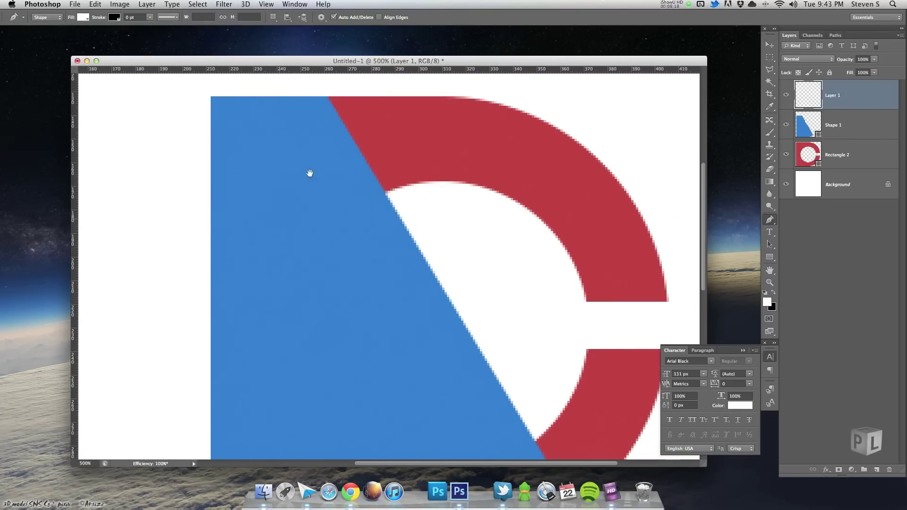
pyautogui.click(327, 96)
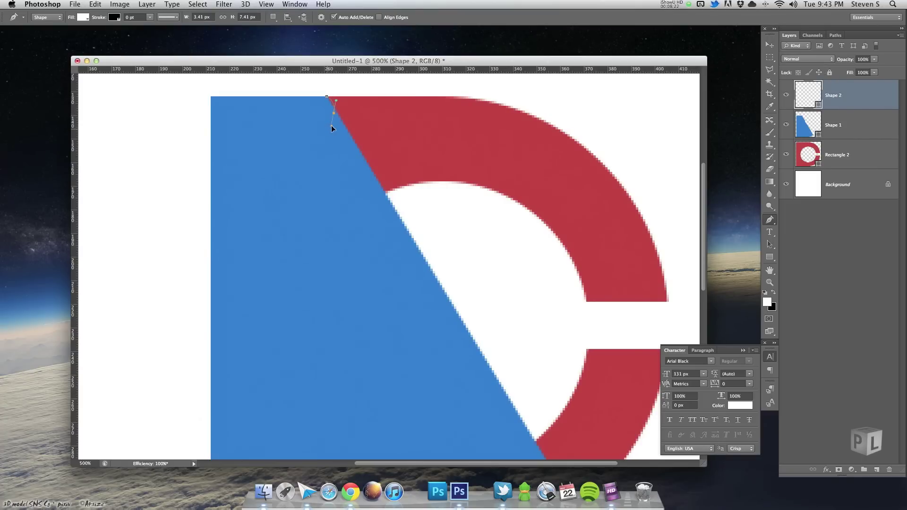
pyautogui.moveTo(329, 126); pyautogui.dragTo(331, 128)
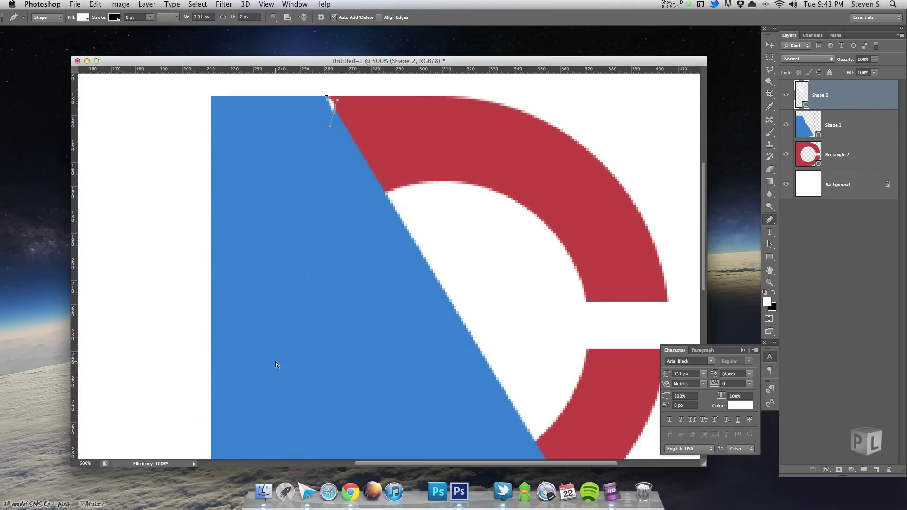
pyautogui.press('super+minus')
pyautogui.moveTo(350, 376); pyautogui.dragTo(418, 438)
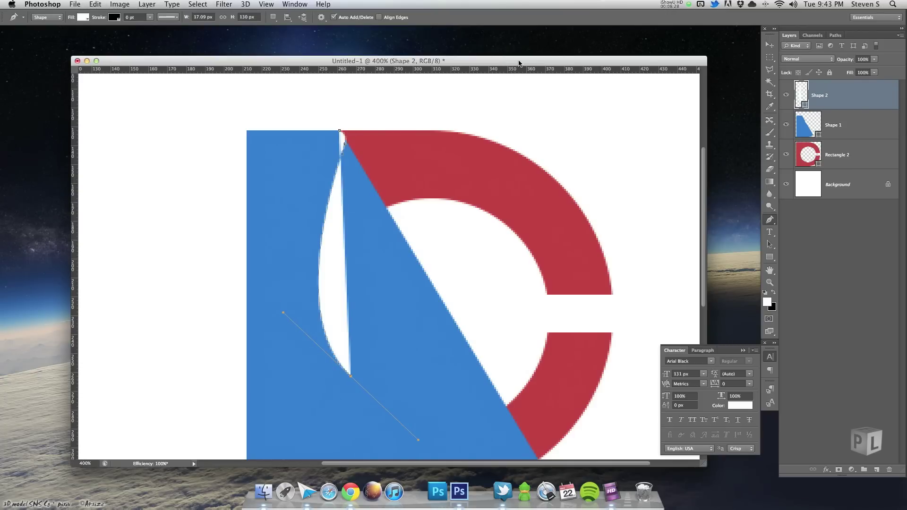
# Step: Continue the peel outline to the diagonal's lower end with a small curled tip and close it, about 116 by 177 px
pyautogui.moveTo(518, 63); pyautogui.dragTo(518, 45)
pyautogui.scroll(-5, 510, 330)
pyautogui.moveTo(515, 326); pyautogui.dragTo(512, 352)
pyautogui.scroll(2, 536, 334)
pyautogui.scroll(-2, 529, 340)
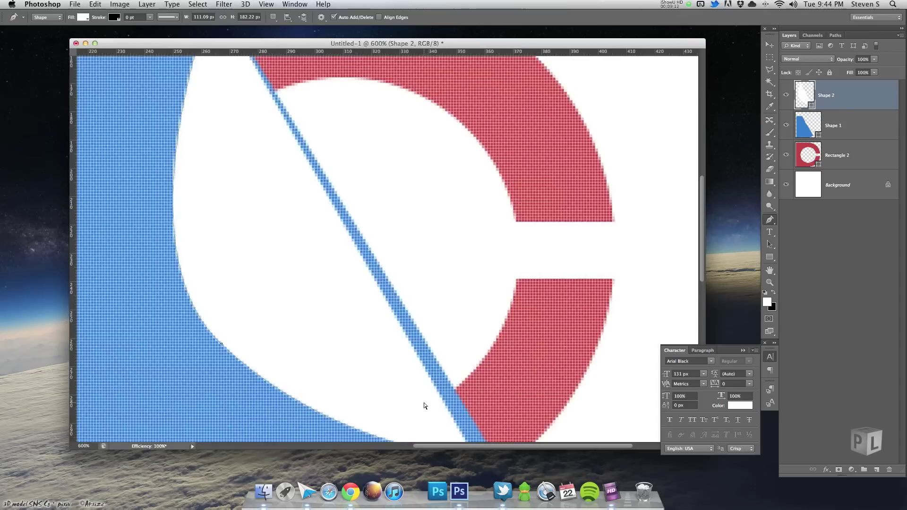
pyautogui.click(434, 337)
pyautogui.moveTo(435, 341); pyautogui.dragTo(462, 318)
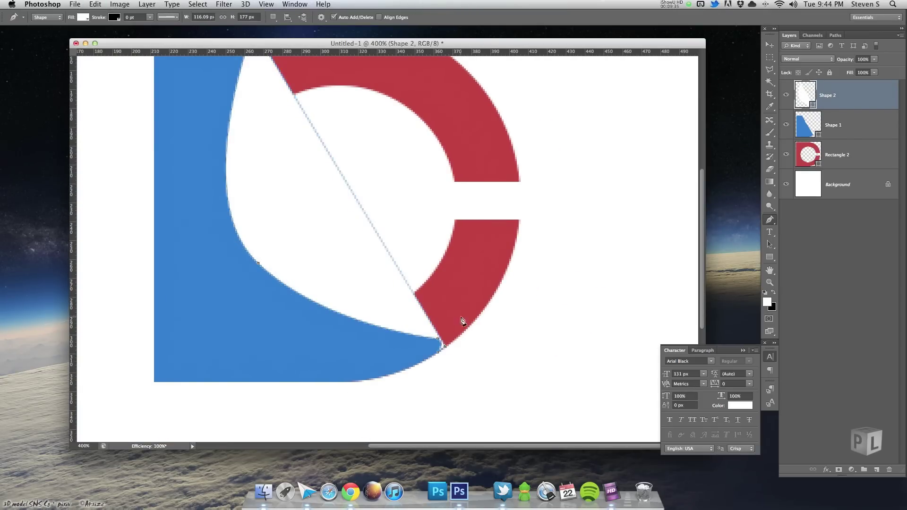
pyautogui.scroll(3, 428, 304)
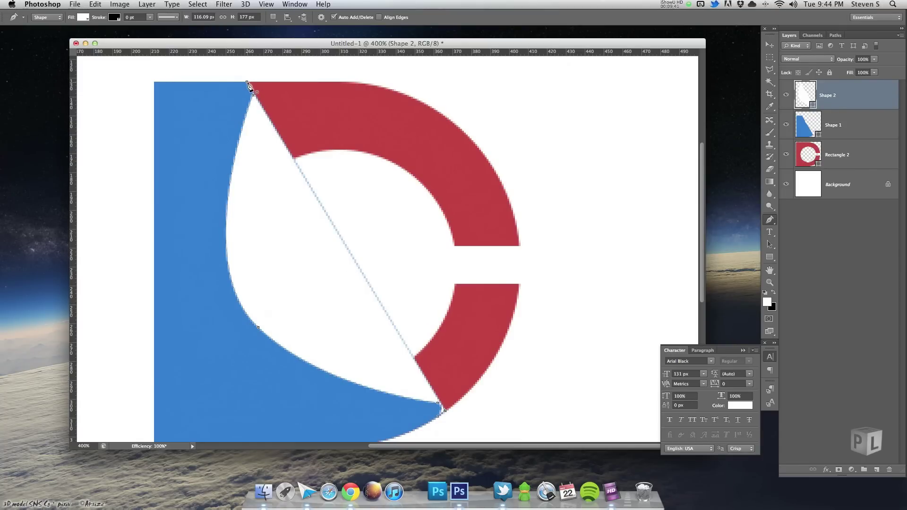
# Step: Add anchor points near the upper end and around the middle of the peel's straight diagonal edge
pyautogui.click(770, 245)
pyautogui.click(770, 220)
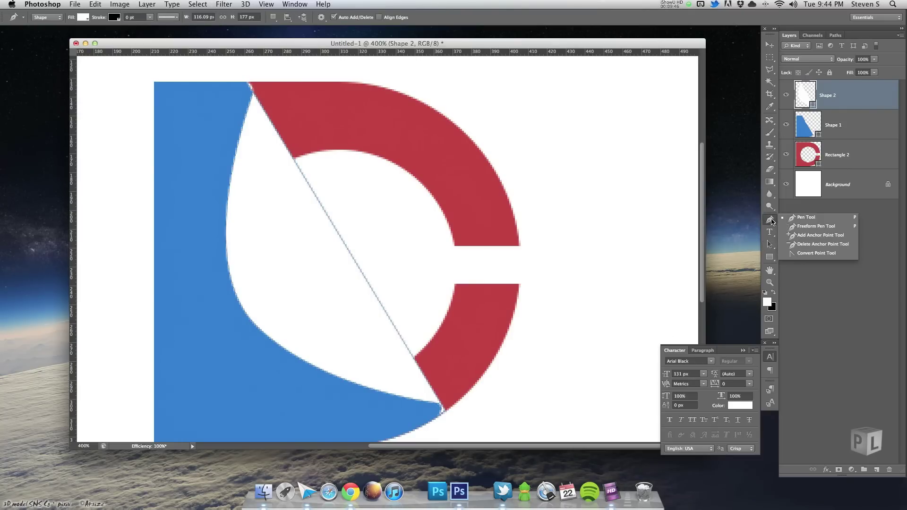
pyautogui.click(810, 236)
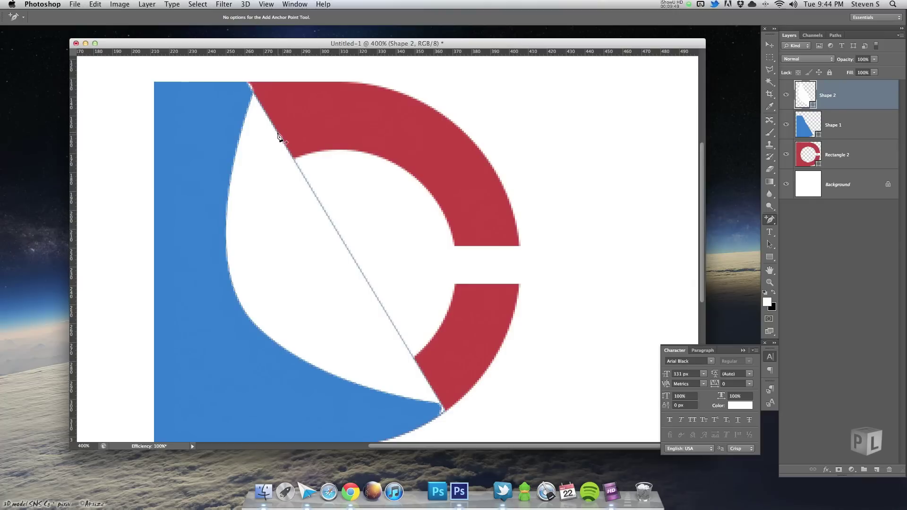
pyautogui.click(317, 199)
pyautogui.click(369, 285)
# Step: Shift the new diagonal-edge anchor points slightly outward with Direct Selection so the peel's edge bows gently over the red D
pyautogui.click(770, 244)
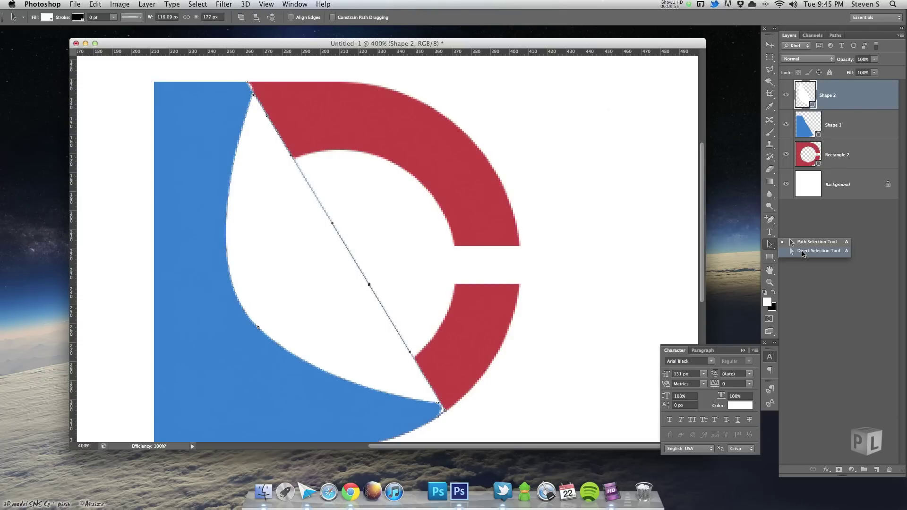
pyautogui.moveTo(388, 268); pyautogui.dragTo(360, 304)
pyautogui.press('Right')
pyautogui.press('Right')
pyautogui.click(268, 117)
pyautogui.moveTo(267, 117); pyautogui.dragTo(270, 121)
pyautogui.moveTo(372, 284); pyautogui.dragTo(374, 283)
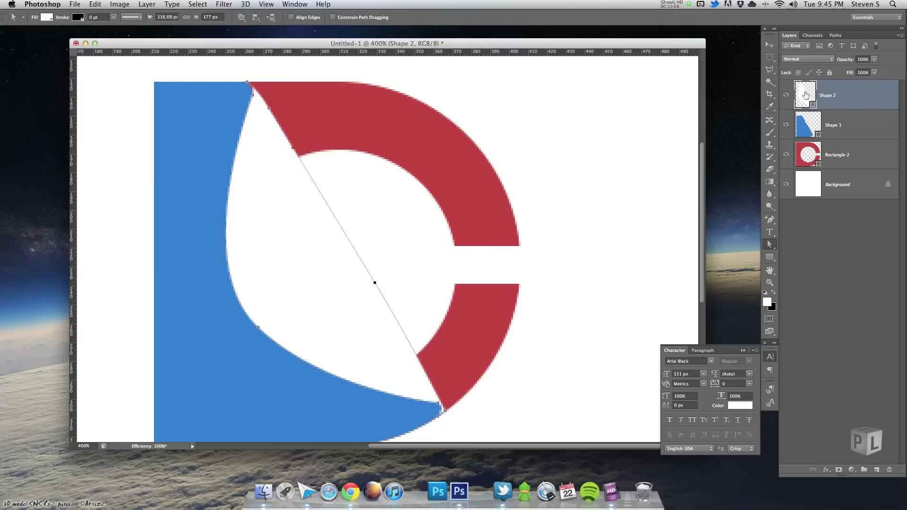
# Step: Change the peel shape's fill from white to the muted blue 6f92b9
pyautogui.doubleClick(805, 94)
pyautogui.click(251, 368)
pyautogui.click(376, 237)
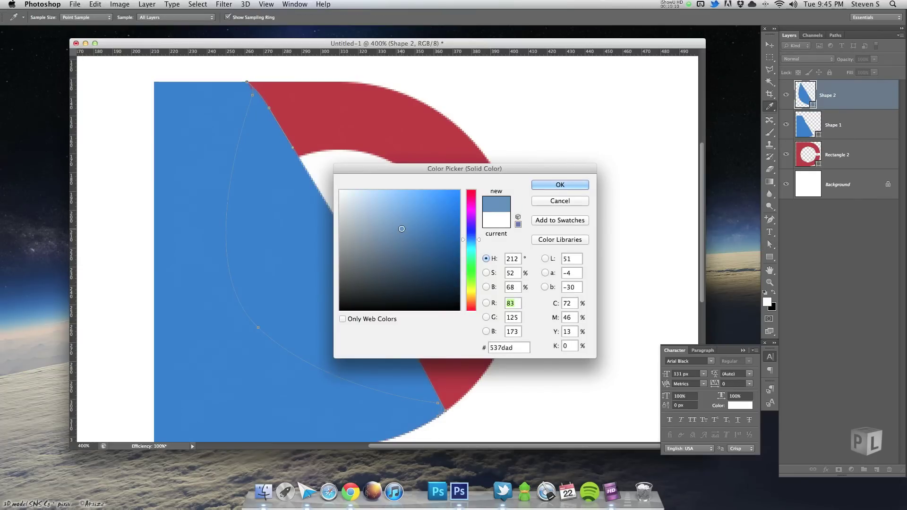
pyautogui.click(387, 223)
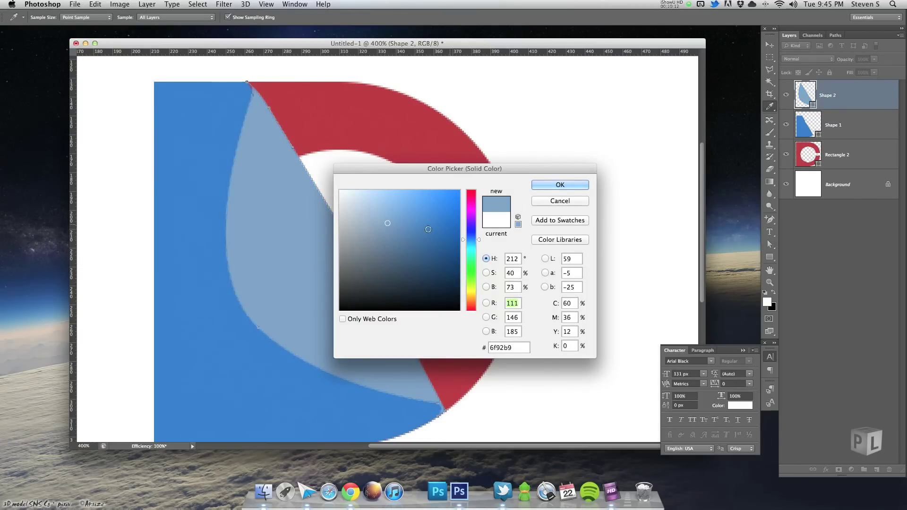
pyautogui.click(568, 186)
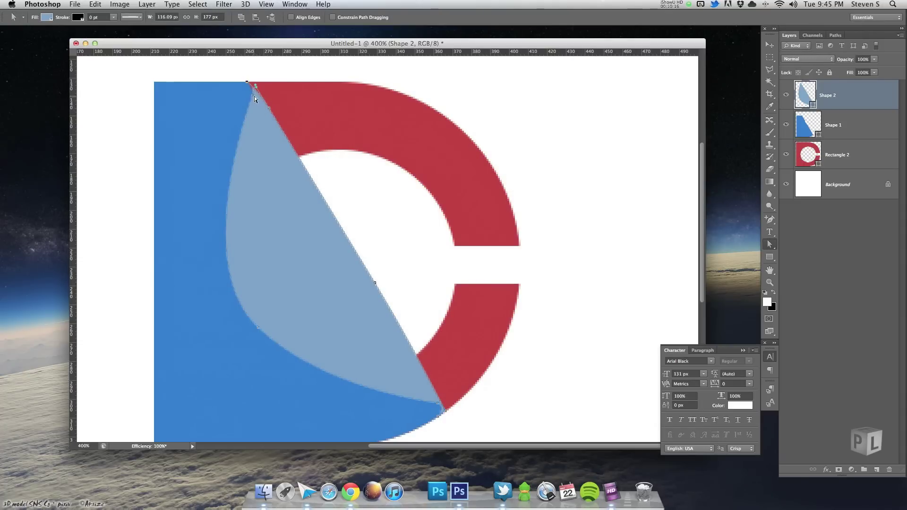
# Step: Nudge the anchor point near the peel's upper tip slightly outward and keep the peel's layer selected
pyautogui.moveTo(257, 105); pyautogui.dragTo(255, 105)
pyautogui.hotkey('alt', '[')
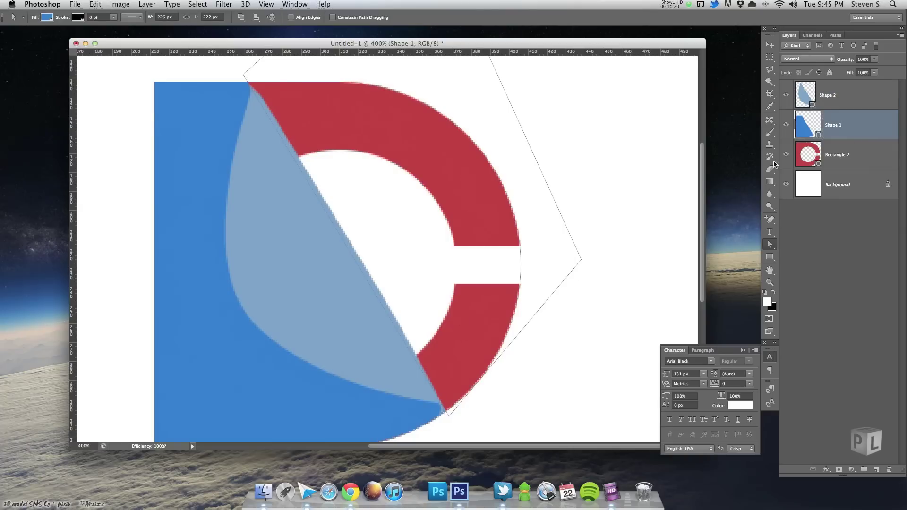
pyautogui.click(872, 98)
pyautogui.press('super+minus')
pyautogui.press('super+minus')
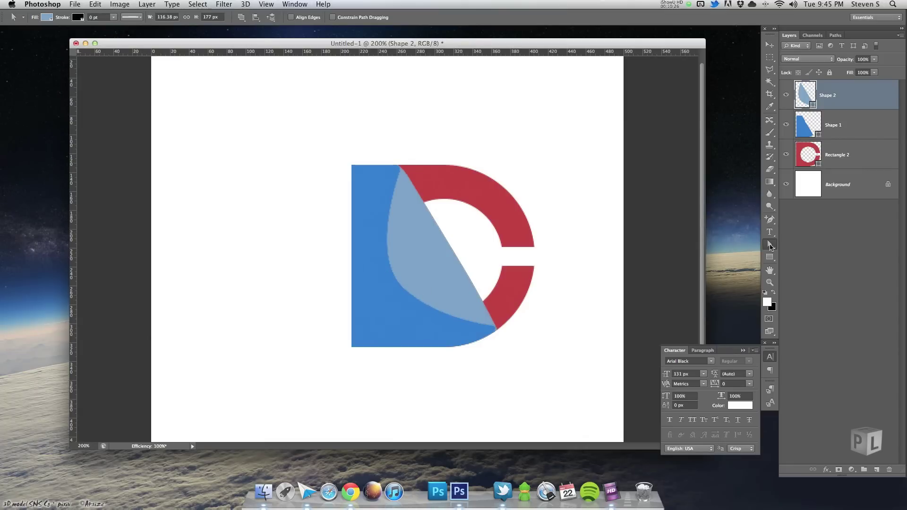
# Step: Move the anchor point on the peel's lower curve down and outward, widening the peel to about 124 px
pyautogui.moveTo(408, 297)
pyautogui.mouseDown()
pyautogui.moveTo(420, 303)
pyautogui.moveTo(406, 303)
pyautogui.mouseUp()
pyautogui.press('Left')
pyautogui.press('Left')
pyautogui.press('Left')
pyautogui.press('Left')
pyautogui.press('Left')
pyautogui.press('Left')
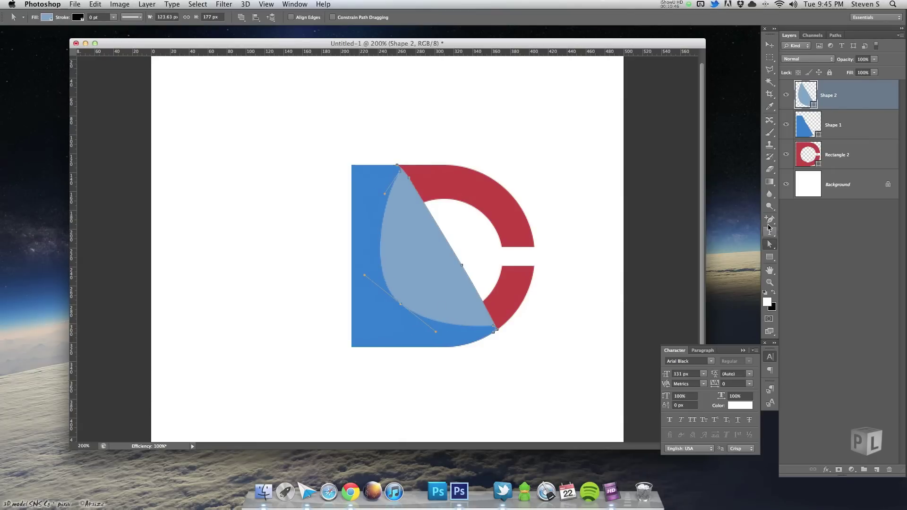
# Step: Add an anchor point on the peel's outer curve and nudge it outward until the peel is about 127 px wide
pyautogui.press('p')
pyautogui.click(381, 235)
pyautogui.press('a')
pyautogui.press('Left')
pyautogui.press('Left')
pyautogui.press('Left')
pyautogui.press('Left')
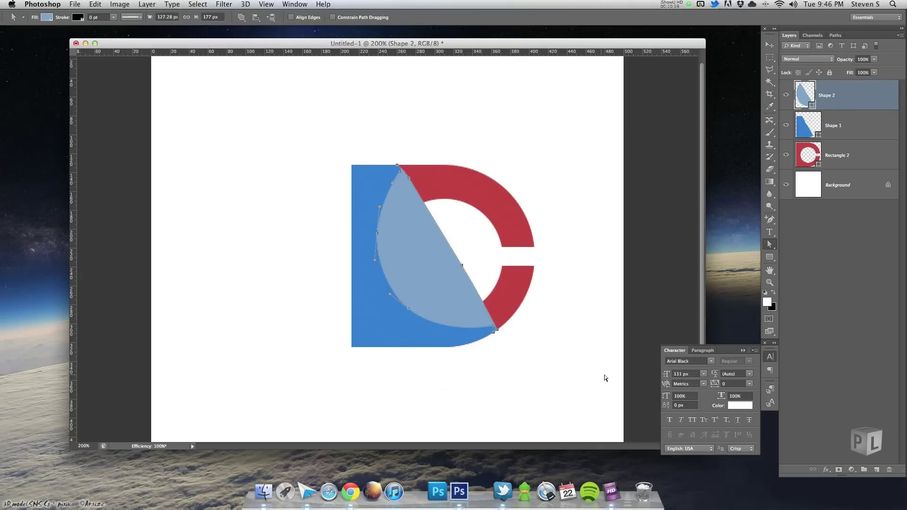
# Step: Rename the blue D layer as middle and the peel layer as curl
pyautogui.click(869, 129)
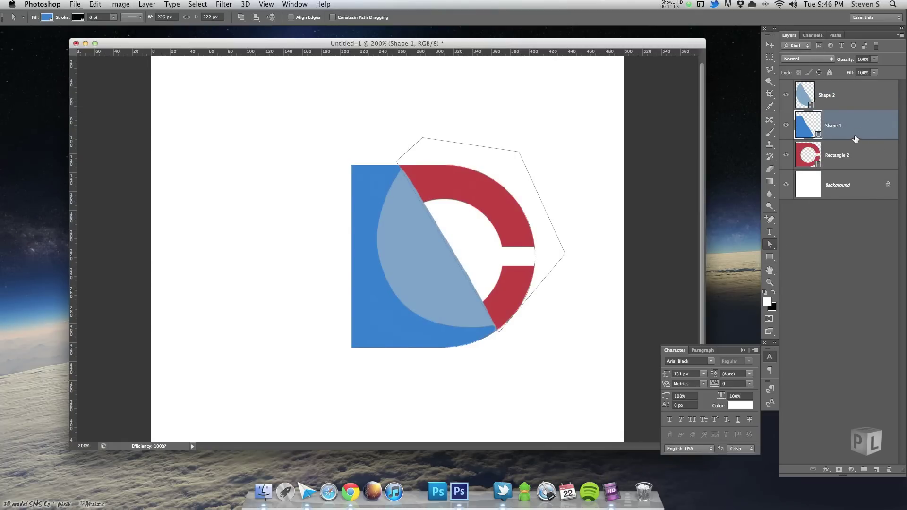
pyautogui.doubleClick(831, 125)
pyautogui.write('midd')
pyautogui.doubleClick(824, 96)
pyautogui.write('curl')
pyautogui.press('Return')
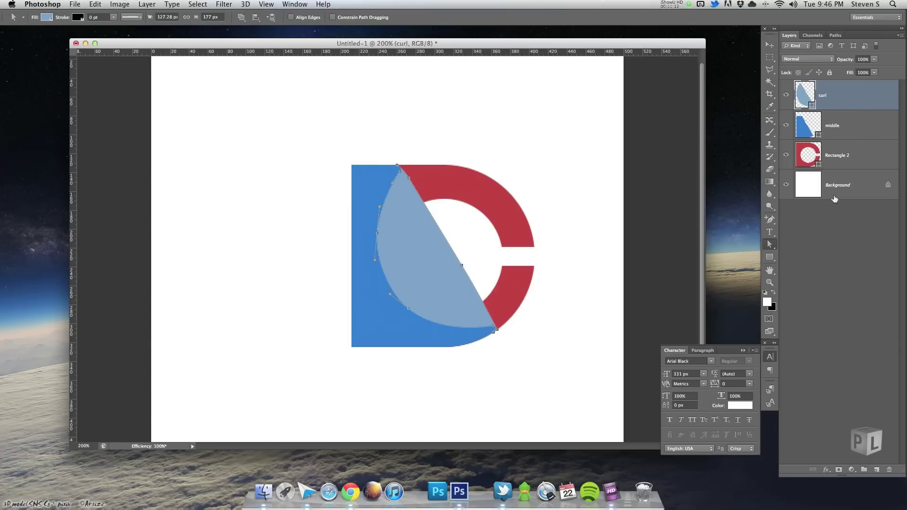
# Step: Add a new layer directly above the middle layer and choose the Brush tool with black as foreground colour
pyautogui.click(868, 127)
pyautogui.click(876, 470)
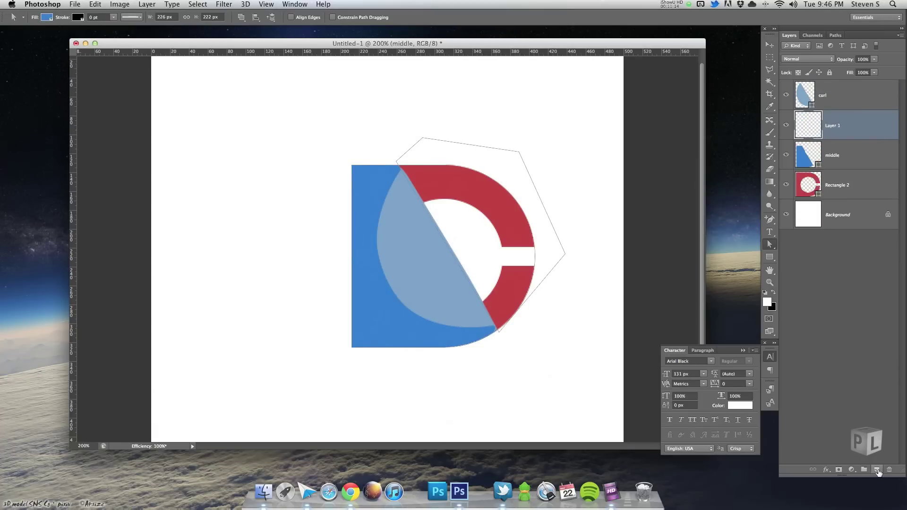
pyautogui.click(769, 134)
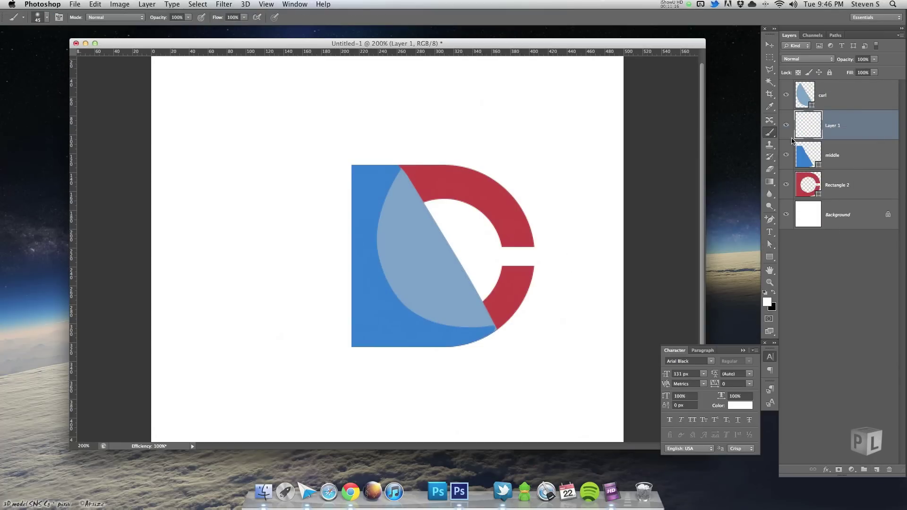
pyautogui.click(773, 293)
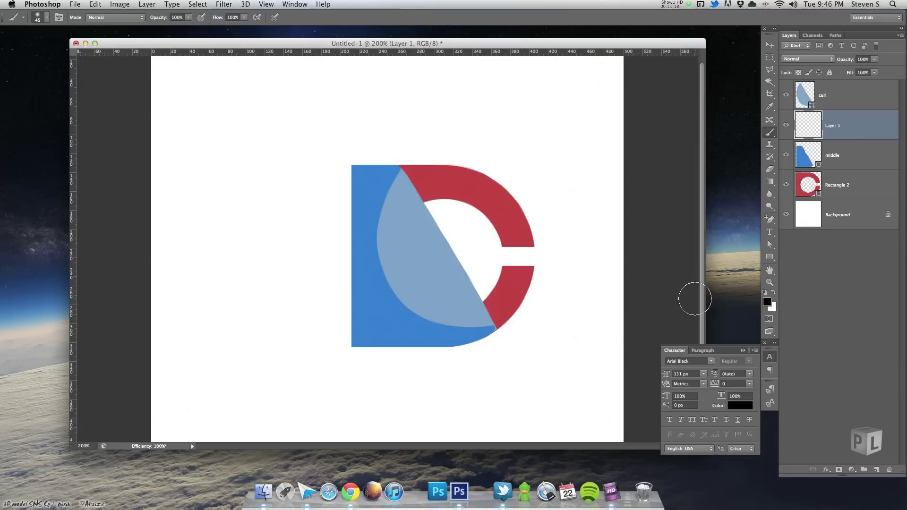
pyautogui.moveTo(405, 152)
pyautogui.mouseDown()
pyautogui.moveTo(390, 140)
pyautogui.moveTo(415, 186)
pyautogui.mouseUp()
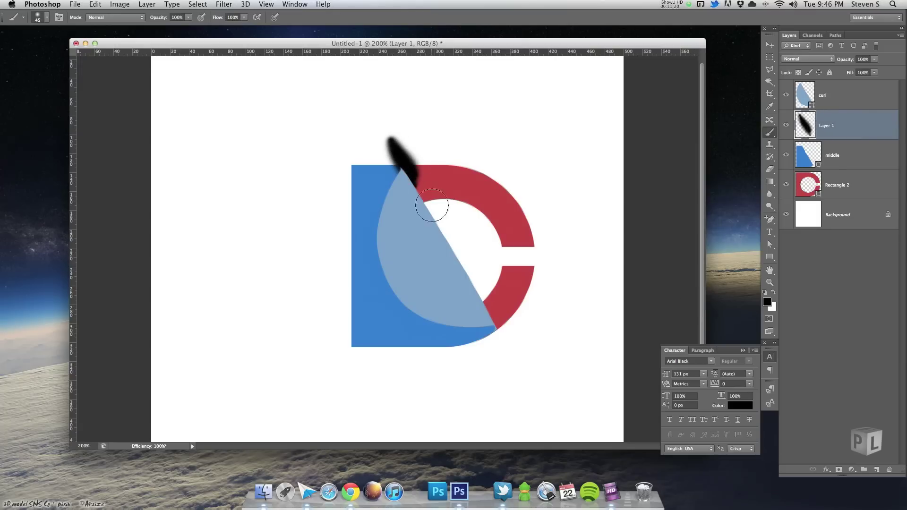
pyautogui.hotkey('ctrl', 'alt', 'z')
pyautogui.hotkey('ctrl', 'alt', 'z')
pyautogui.hotkey('ctrl', 'alt', 'z')
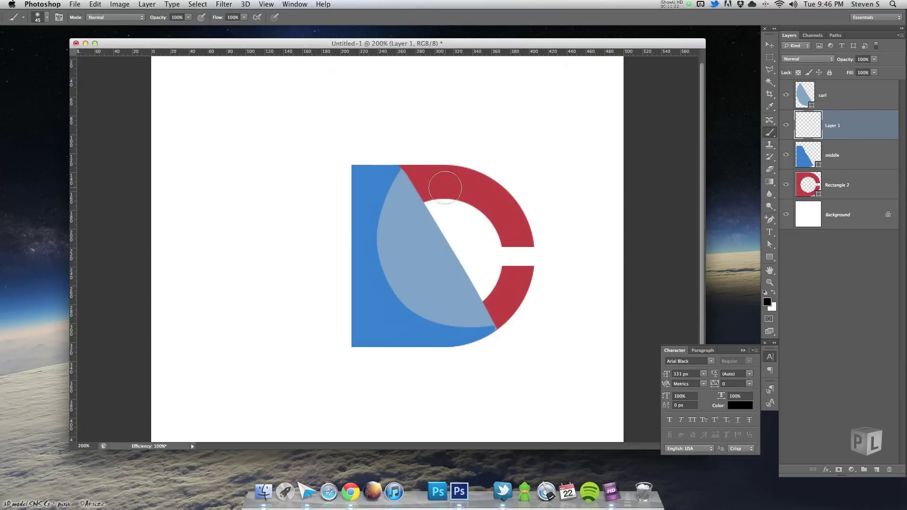
# Step: Enlarge the soft brush to 125 px and paint a black shadow stroke past both ends of the peel along the diagonal
pyautogui.press(']')
pyautogui.press(']')
pyautogui.press(']')
pyautogui.press(']')
pyautogui.press(']')
pyautogui.press(']')
pyautogui.press(']')
pyautogui.moveTo(437, 144)
pyautogui.mouseDown()
pyautogui.moveTo(433, 162)
pyautogui.moveTo(449, 158)
pyautogui.moveTo(516, 334)
pyautogui.moveTo(520, 310)
pyautogui.moveTo(503, 287)
pyautogui.moveTo(510, 389)
pyautogui.moveTo(496, 383)
pyautogui.moveTo(527, 369)
pyautogui.mouseUp()
# Step: Clip the painted shadow layer to the middle layer and set its opacity to 40%
pyautogui.rightClick(855, 130)
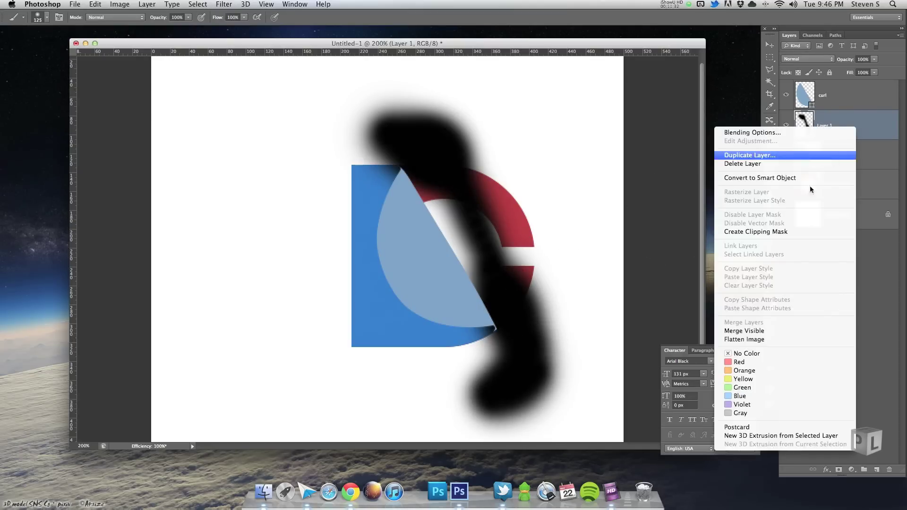
pyautogui.click(777, 231)
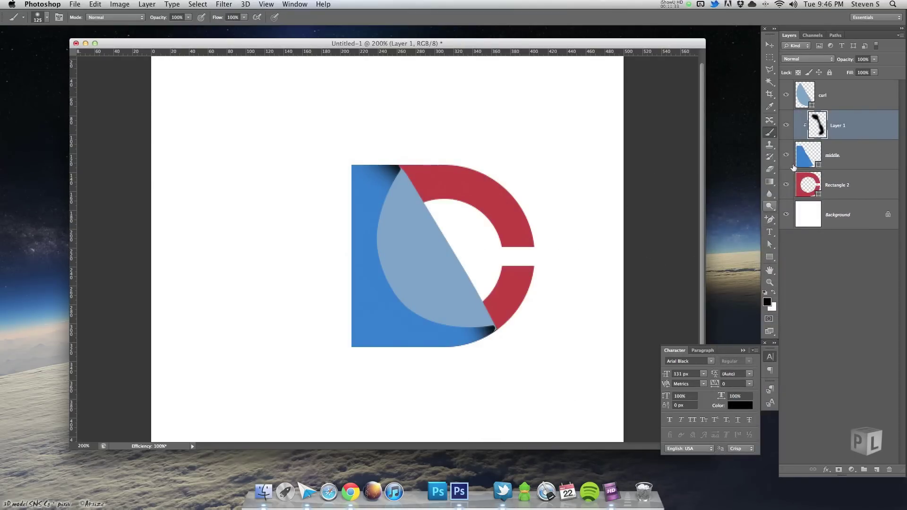
pyautogui.moveTo(848, 60); pyautogui.dragTo(826, 58)
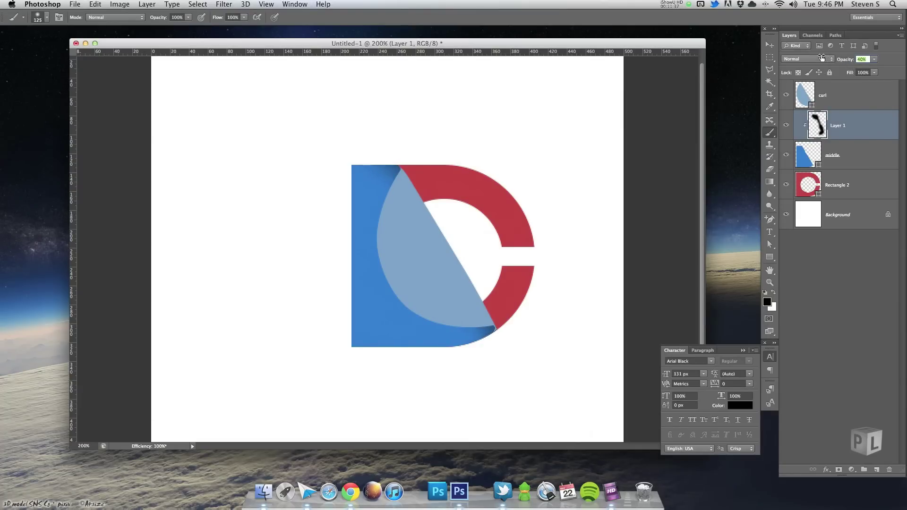
# Step: Add a Gradient Overlay layer style to the curl layer and set its angle to 61°
pyautogui.click(860, 91)
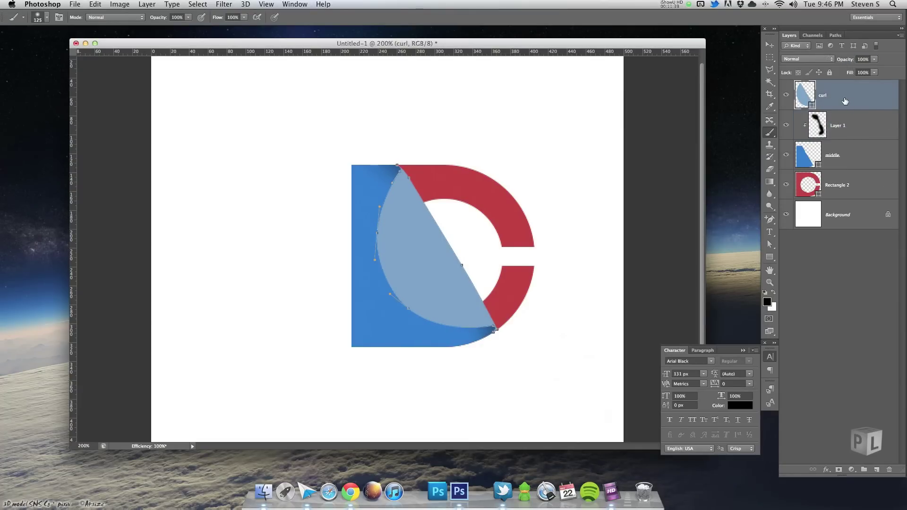
pyautogui.doubleClick(849, 100)
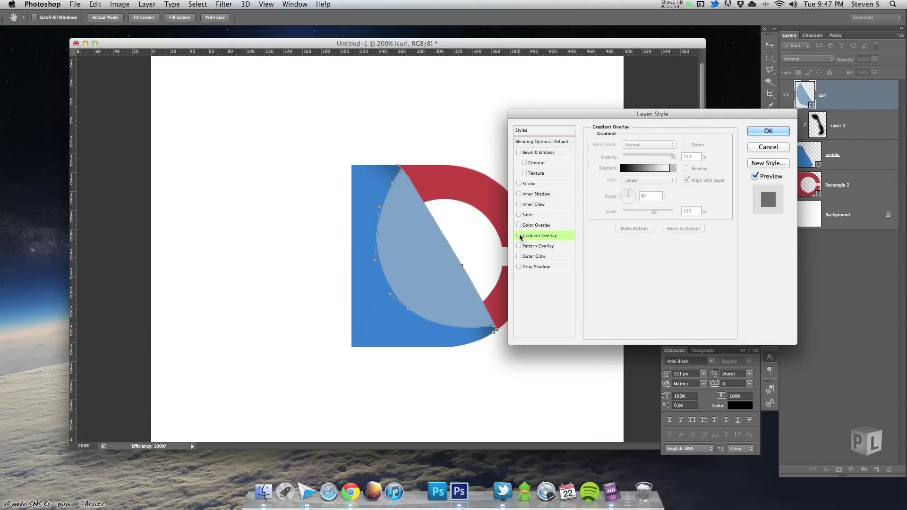
pyautogui.click(519, 237)
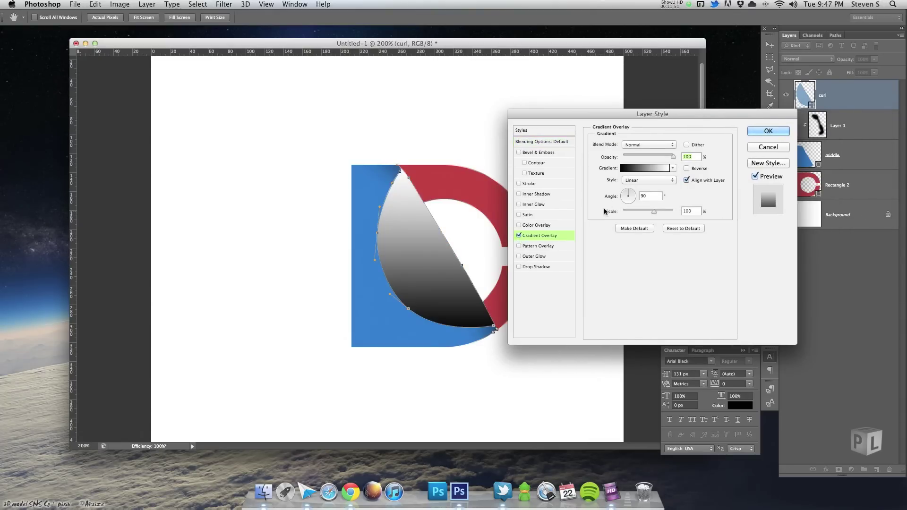
pyautogui.moveTo(629, 189); pyautogui.dragTo(630, 191)
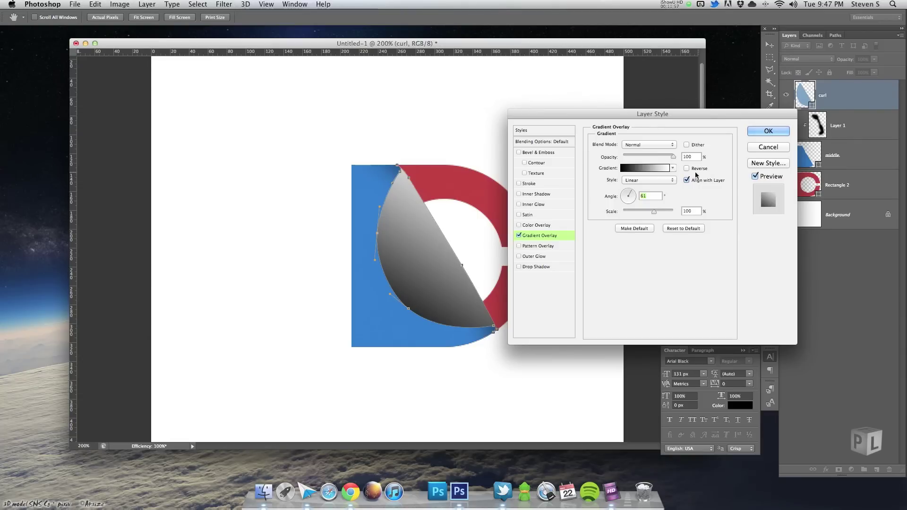
# Step: Edit the overlay gradient and recolour its black starting stop to a muted greyish blue
pyautogui.click(656, 169)
pyautogui.moveTo(359, 194); pyautogui.dragTo(681, 151)
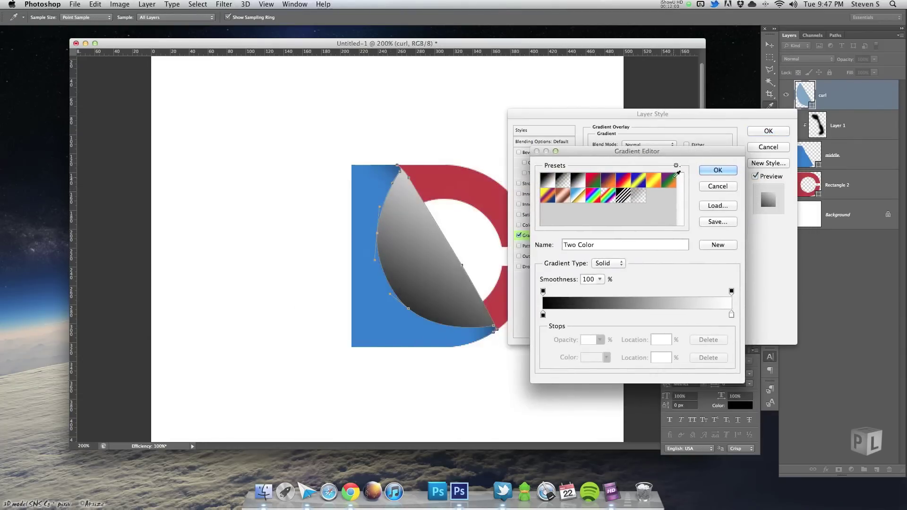
pyautogui.doubleClick(542, 316)
pyautogui.click(578, 203)
pyautogui.click(424, 301)
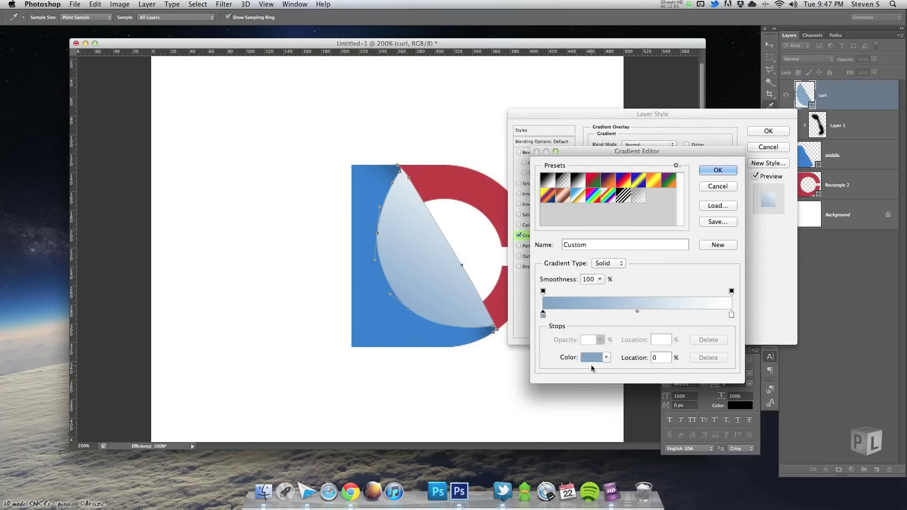
pyautogui.click(591, 358)
pyautogui.click(385, 243)
pyautogui.click(560, 184)
# Step: Move the gradient's white stop to 75%, tint it very pale blue, and add a light grey-blue stop at 100%
pyautogui.click(730, 315)
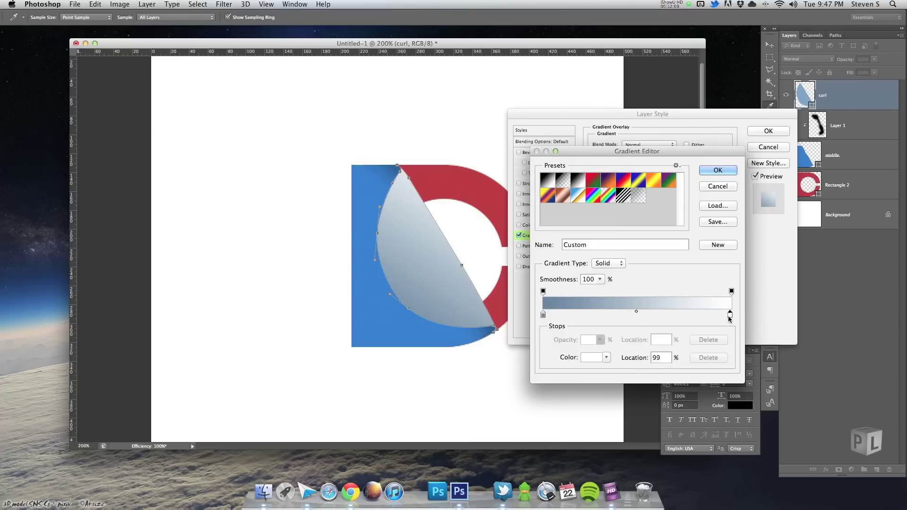
pyautogui.moveTo(730, 316); pyautogui.dragTo(684, 316)
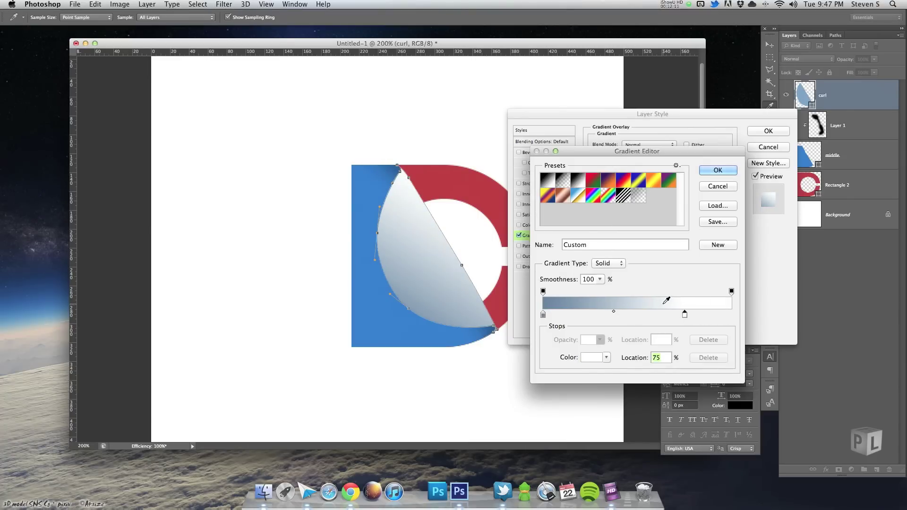
pyautogui.click(665, 302)
pyautogui.click(732, 315)
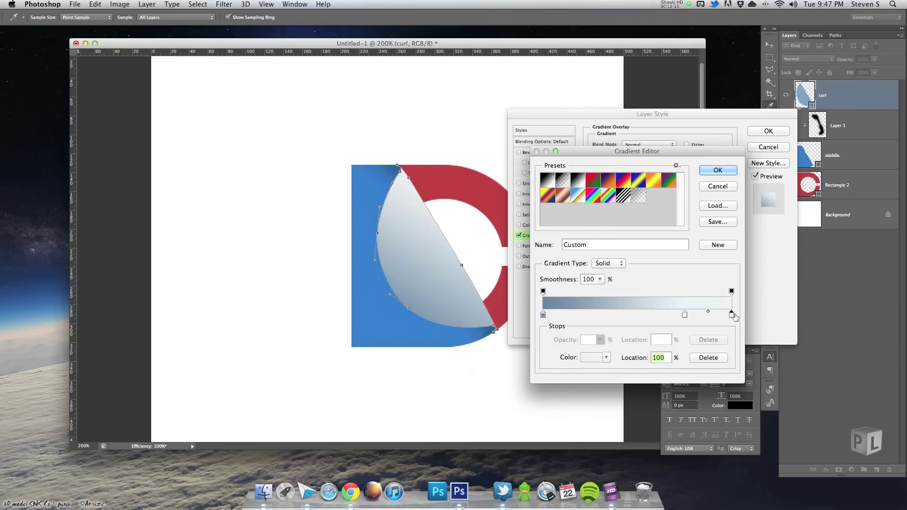
pyautogui.click(624, 299)
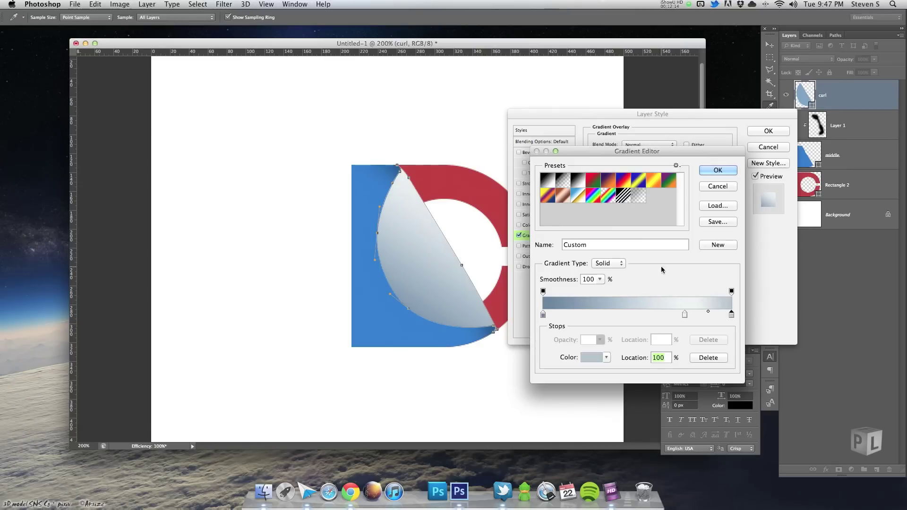
# Step: Shift the pale stop slightly toward the start and add a grey-blue stop at 45% coloured from the gradient
pyautogui.moveTo(686, 317); pyautogui.dragTo(680, 317)
pyautogui.moveTo(571, 315); pyautogui.dragTo(628, 316)
pyautogui.click(593, 298)
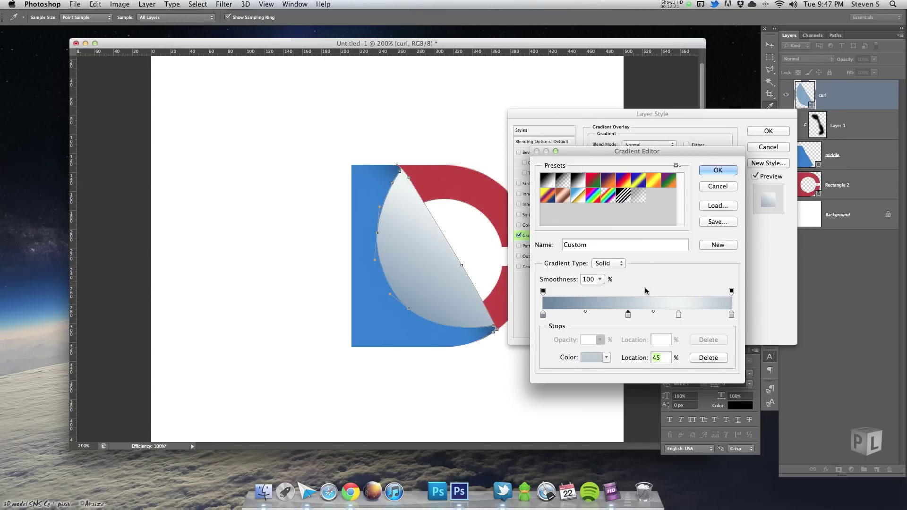
pyautogui.click(583, 303)
pyautogui.click(587, 303)
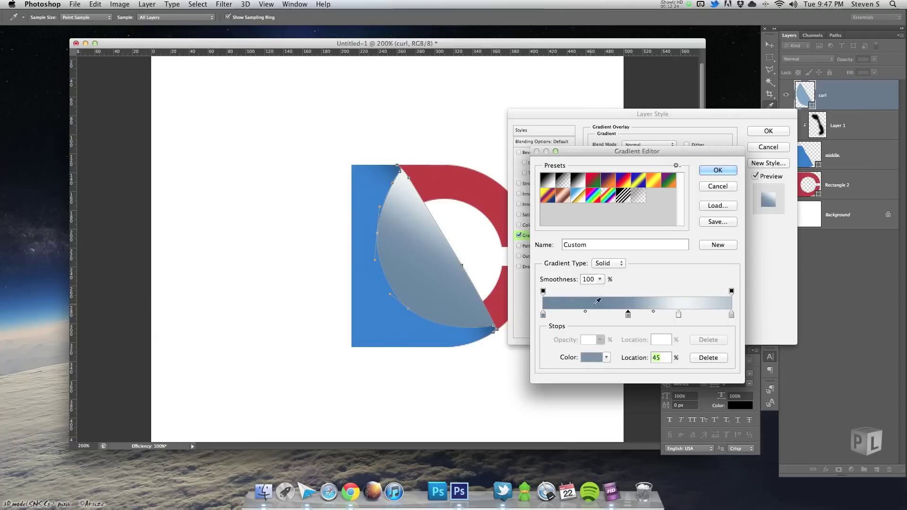
pyautogui.click(643, 300)
# Step: Add a stop between the start and 45%, move the pale stop closer to the middle, and add a pale grey stop at 86%
pyautogui.moveTo(543, 314)
pyautogui.mouseDown()
pyautogui.moveTo(555, 324)
pyautogui.moveTo(543, 316)
pyautogui.mouseUp()
pyautogui.click(575, 316)
pyautogui.moveTo(678, 315)
pyautogui.mouseDown()
pyautogui.moveTo(659, 316)
pyautogui.moveTo(667, 315)
pyautogui.mouseUp()
pyautogui.click(705, 316)
pyautogui.click(704, 302)
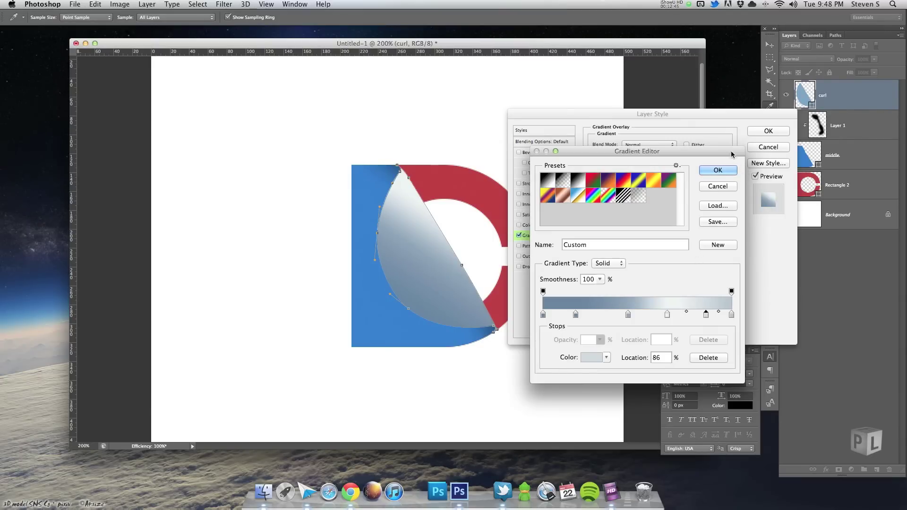
# Step: Accept the edited gradient and set the Gradient Overlay angle to 46°
pyautogui.click(717, 170)
pyautogui.click(634, 195)
pyautogui.moveTo(634, 195); pyautogui.dragTo(631, 196)
pyautogui.press('Up')
pyautogui.press('Up')
pyautogui.press('Up')
pyautogui.press('Up')
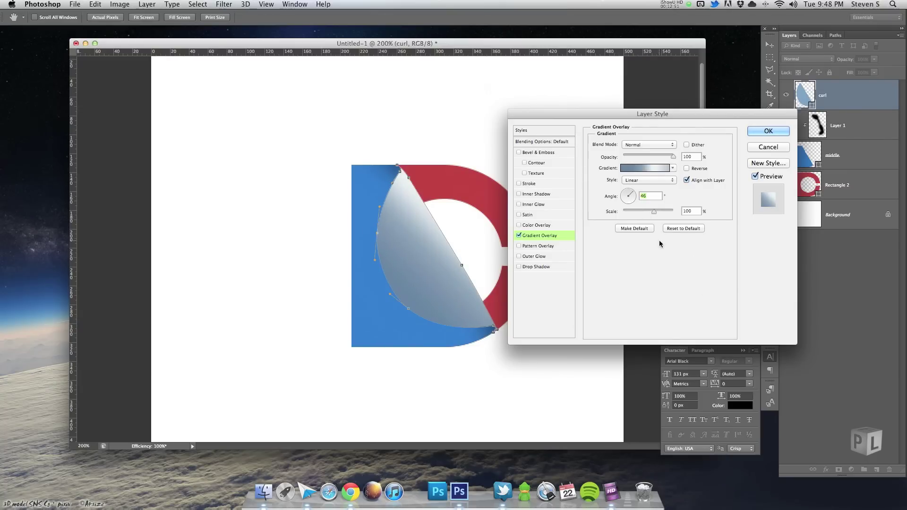
# Step: Add an Inner Shadow to the curl layer with Overlay blend mode and a white colour
pyautogui.click(543, 194)
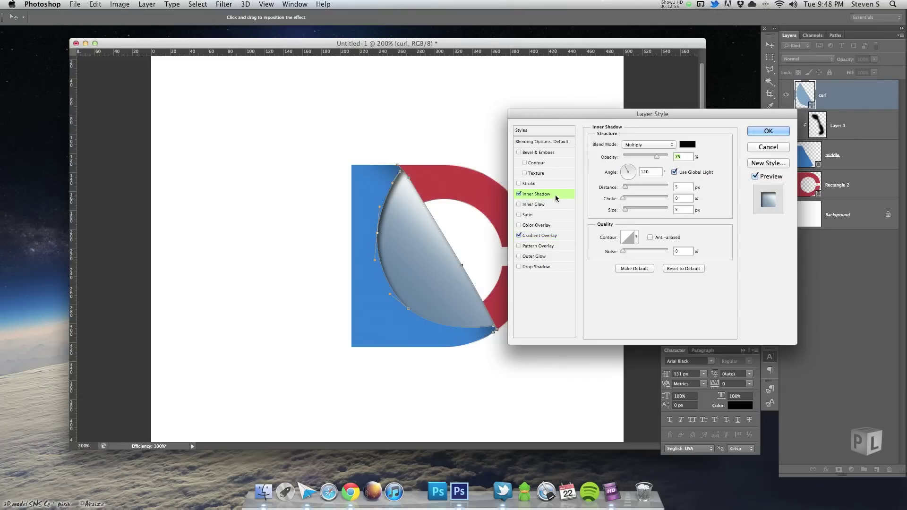
pyautogui.click(646, 145)
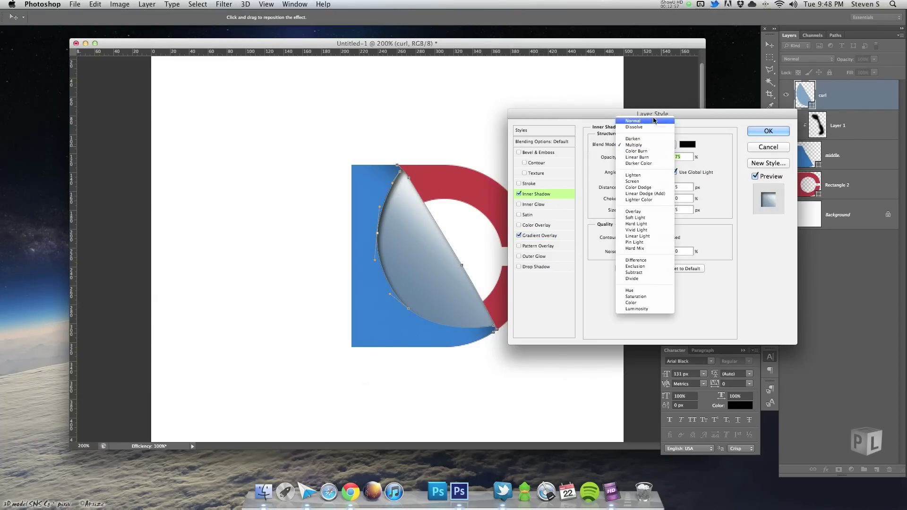
pyautogui.click(637, 211)
pyautogui.click(688, 144)
pyautogui.click(318, 172)
pyautogui.click(575, 186)
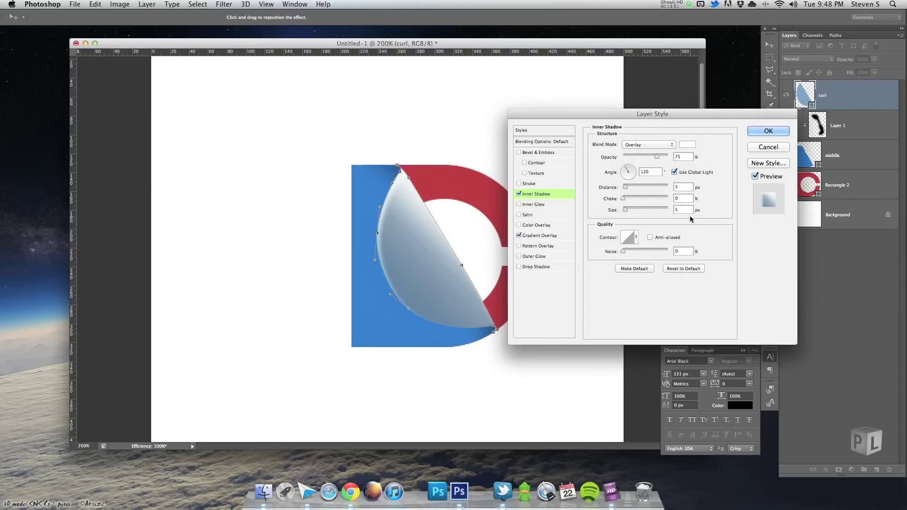
# Step: Set the inner shadow's distance and size to 1 px and reduce its opacity to slightly above 15%
pyautogui.doubleClick(683, 187)
pyautogui.write('2')
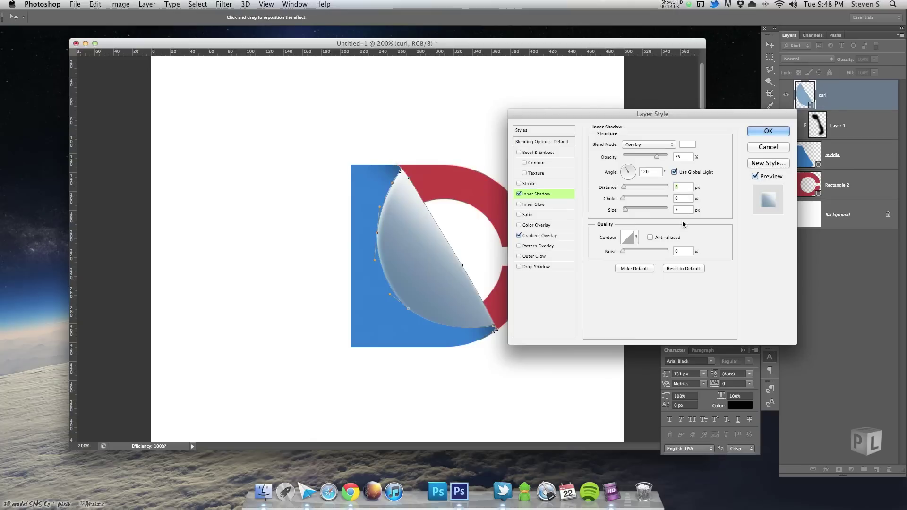
pyautogui.write('2')
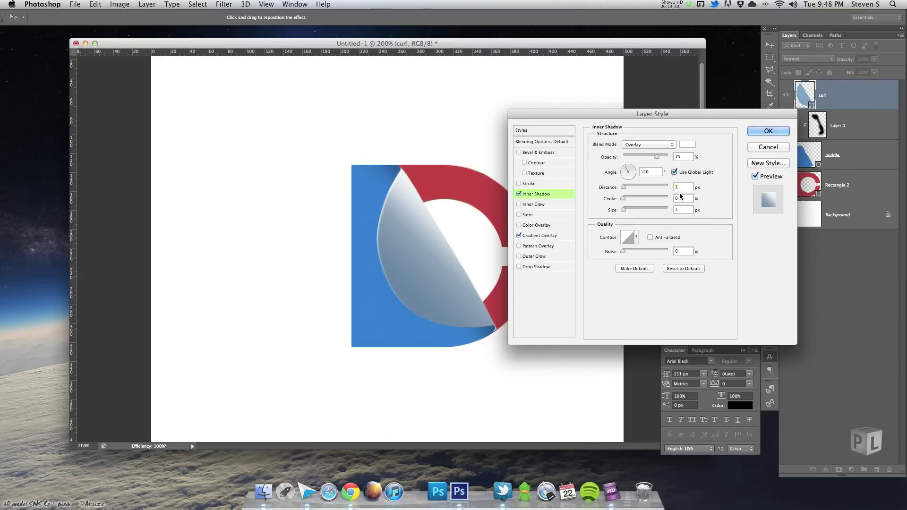
pyautogui.moveTo(647, 158); pyautogui.dragTo(630, 159)
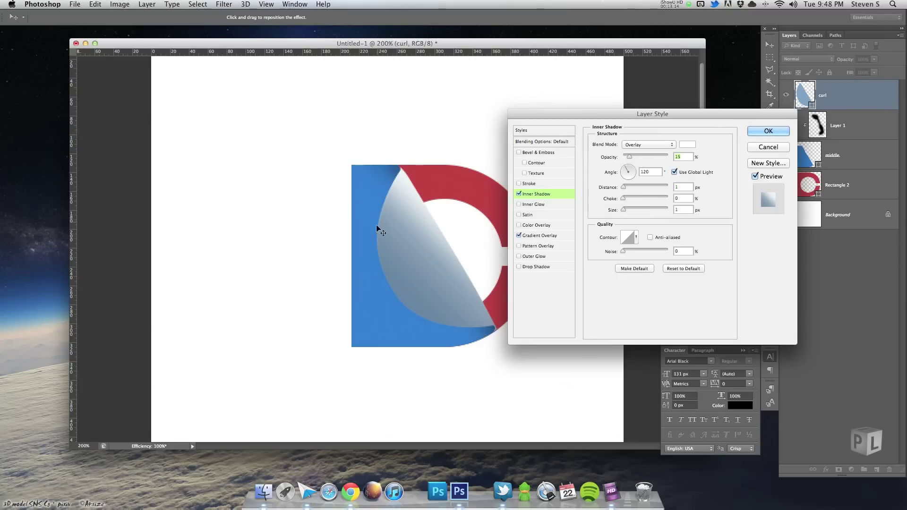
pyautogui.moveTo(628, 161); pyautogui.dragTo(632, 159)
# Step: Add a Drop Shadow to the curl layer with the light angle at 62°
pyautogui.click(534, 268)
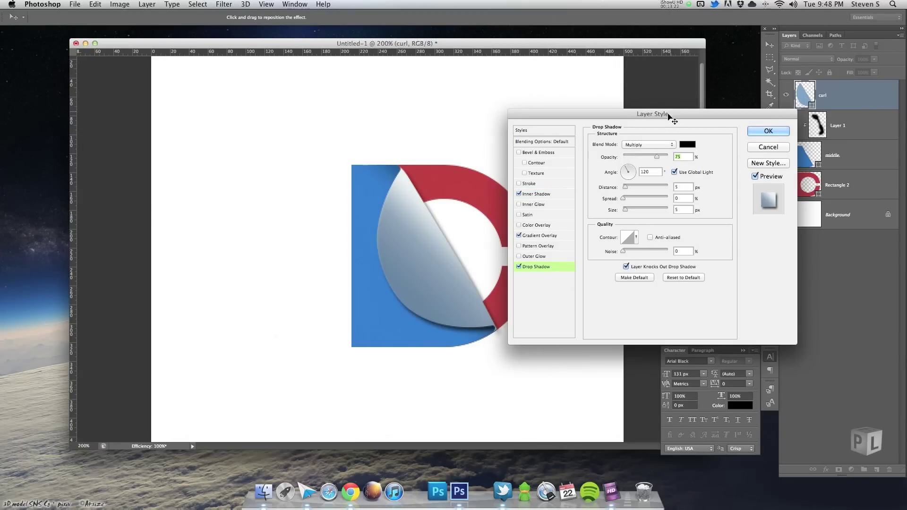
pyautogui.moveTo(671, 112); pyautogui.dragTo(697, 80)
pyautogui.moveTo(655, 137); pyautogui.dragTo(670, 139)
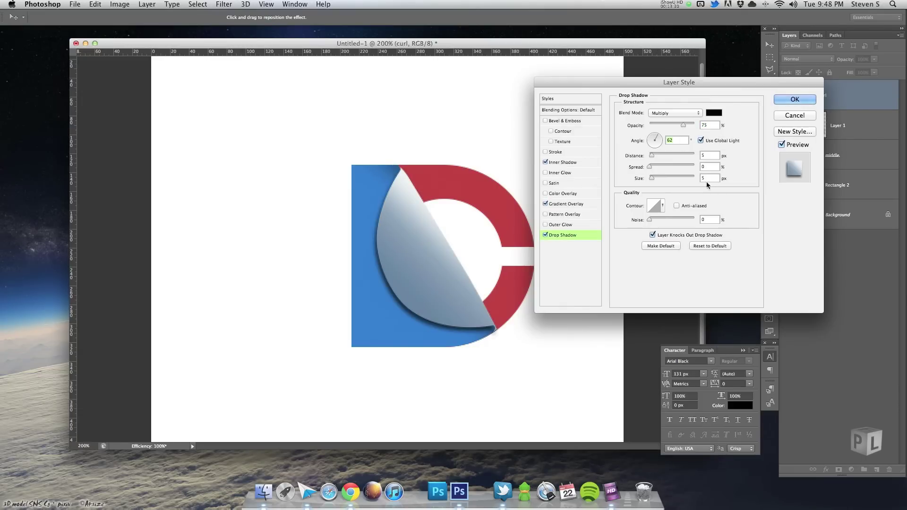
# Step: Set the drop shadow's distance to 2 px, size to 1 px and opacity to 28%, and accept the layer style
pyautogui.doubleClick(706, 155)
pyautogui.write('3')
pyautogui.doubleClick(710, 178)
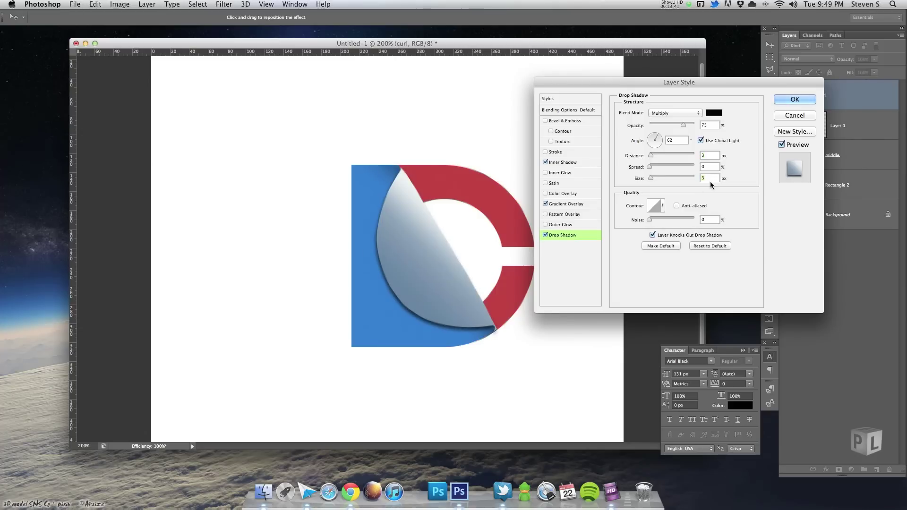
pyautogui.write('1')
pyautogui.doubleClick(709, 155)
pyautogui.write('4')
pyautogui.press('Down')
pyautogui.press('Down')
pyautogui.press('Down')
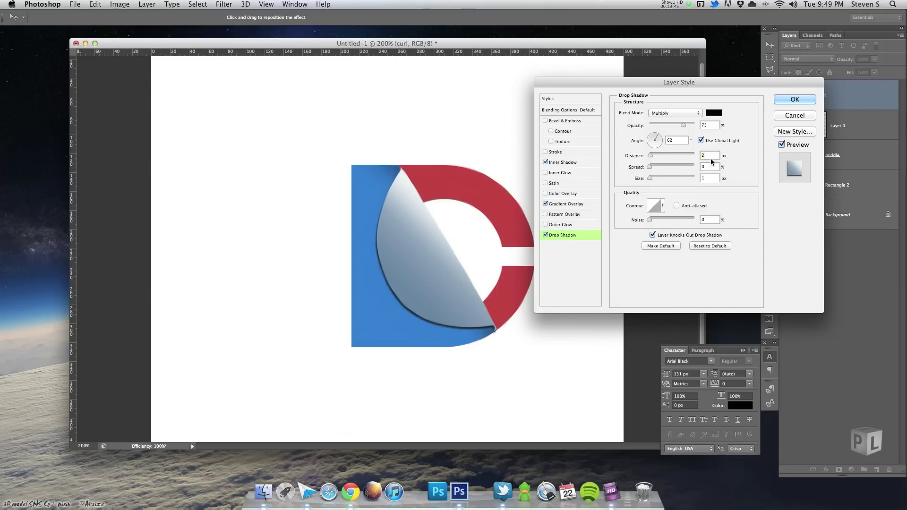
pyautogui.press('Up')
pyautogui.moveTo(683, 124); pyautogui.dragTo(660, 131)
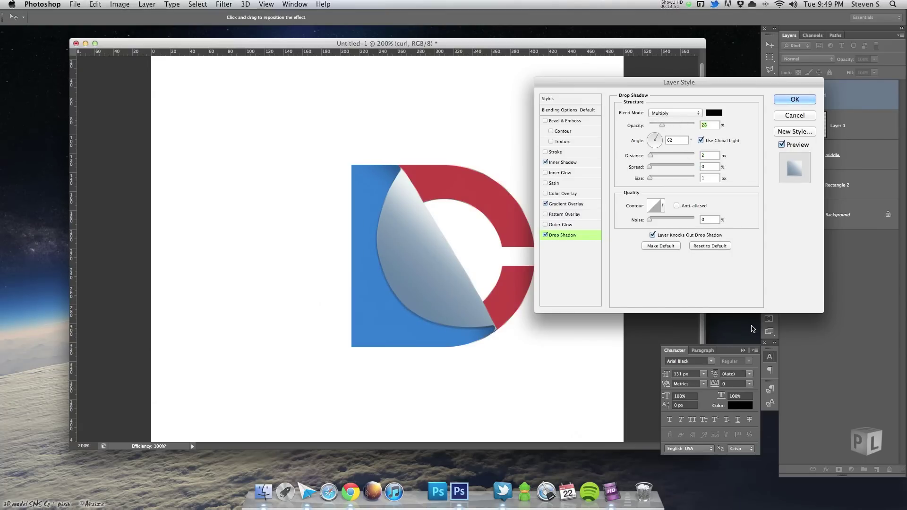
pyautogui.click(798, 100)
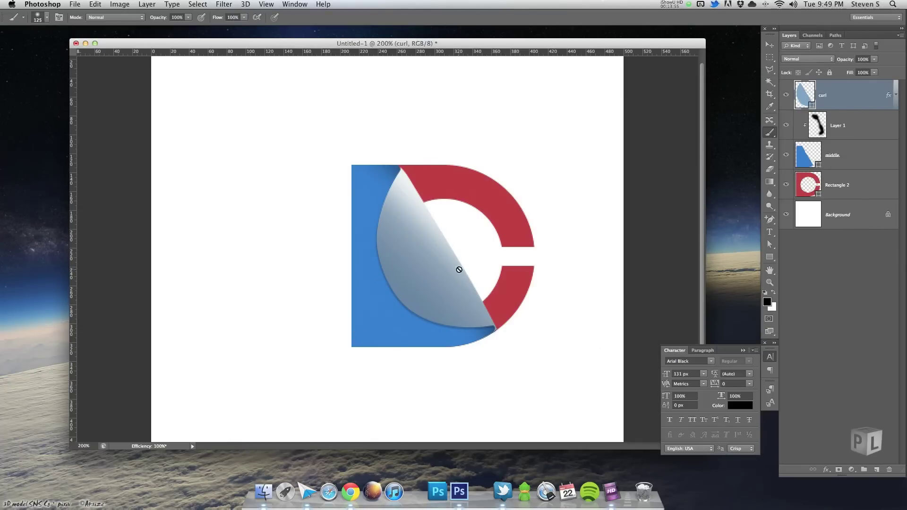
# Step: Apply a black-to-white Gradient Overlay to the middle layer in Overlay blend mode at 22% opacity
pyautogui.doubleClick(856, 159)
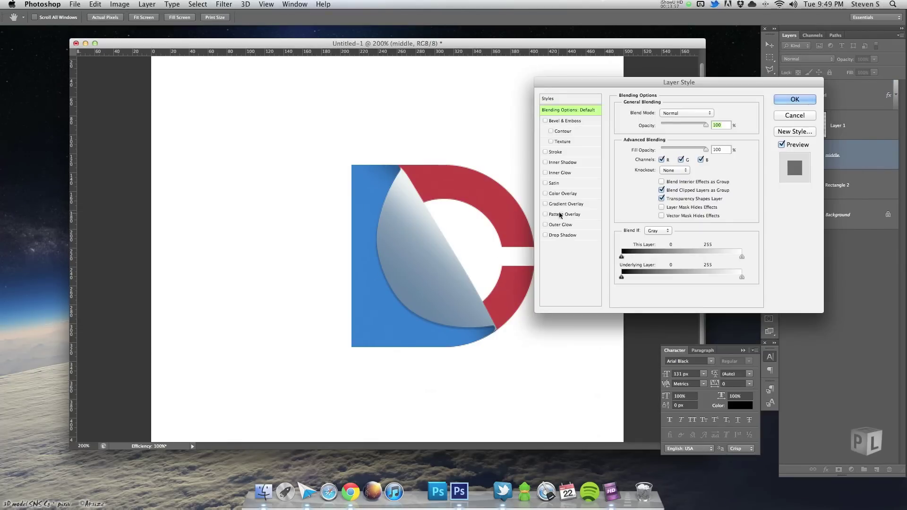
pyautogui.click(567, 204)
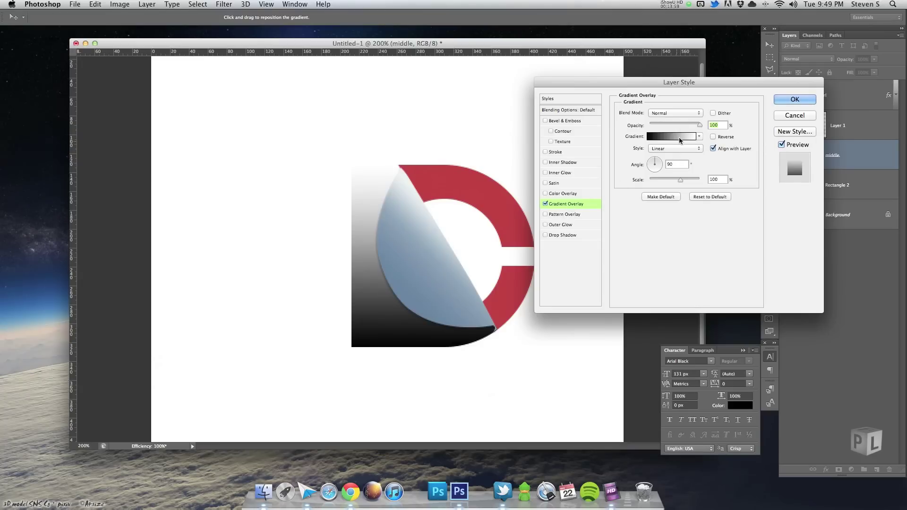
pyautogui.click(676, 114)
pyautogui.click(660, 204)
pyautogui.moveTo(698, 124); pyautogui.dragTo(662, 126)
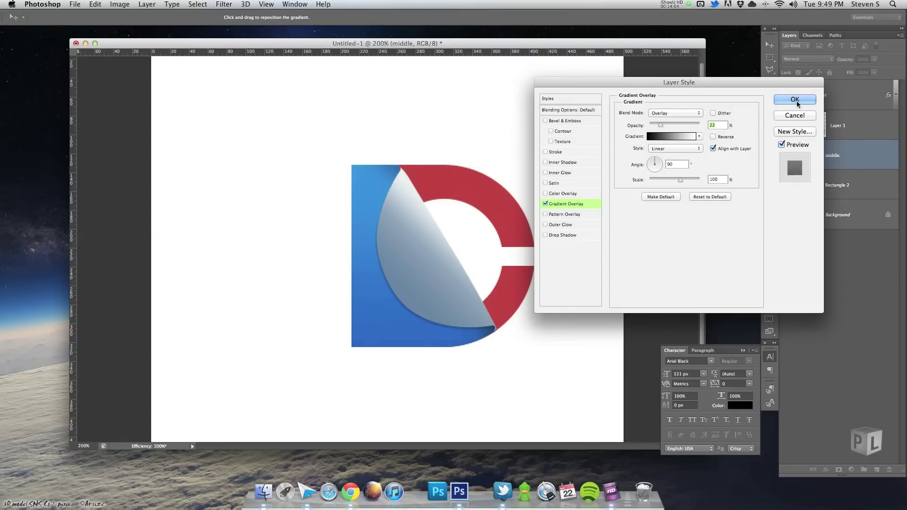
pyautogui.click(794, 100)
# Step: Edit the curl layer's overlay gradient, recolouring its first stop with the deep blue sampled from the lower part of the D
pyautogui.doubleClick(798, 99)
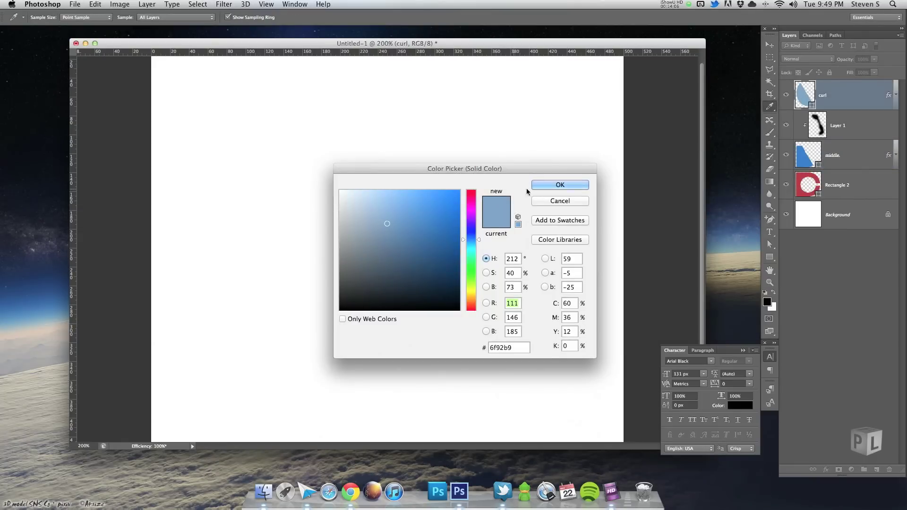
pyautogui.click(562, 185)
pyautogui.moveTo(596, 45)
pyautogui.mouseDown()
pyautogui.moveTo(585, 295)
pyautogui.moveTo(581, 166)
pyautogui.mouseUp()
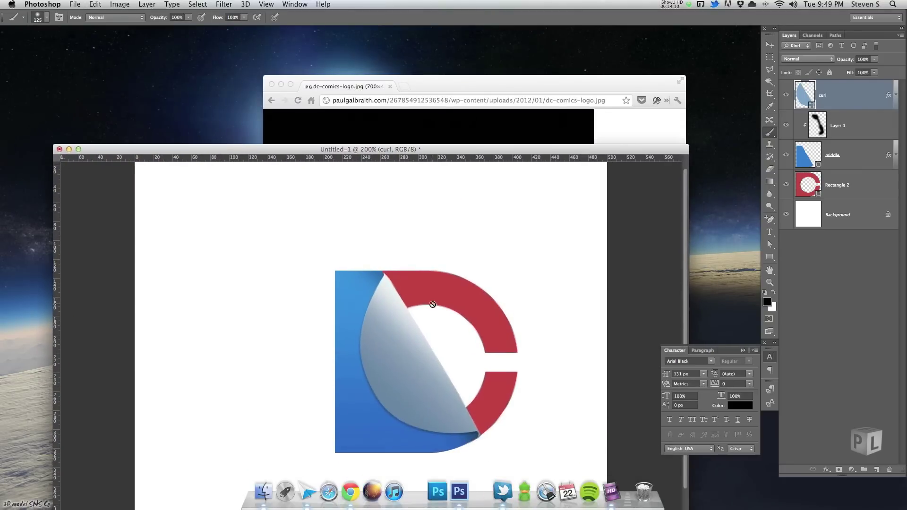
pyautogui.doubleClick(854, 102)
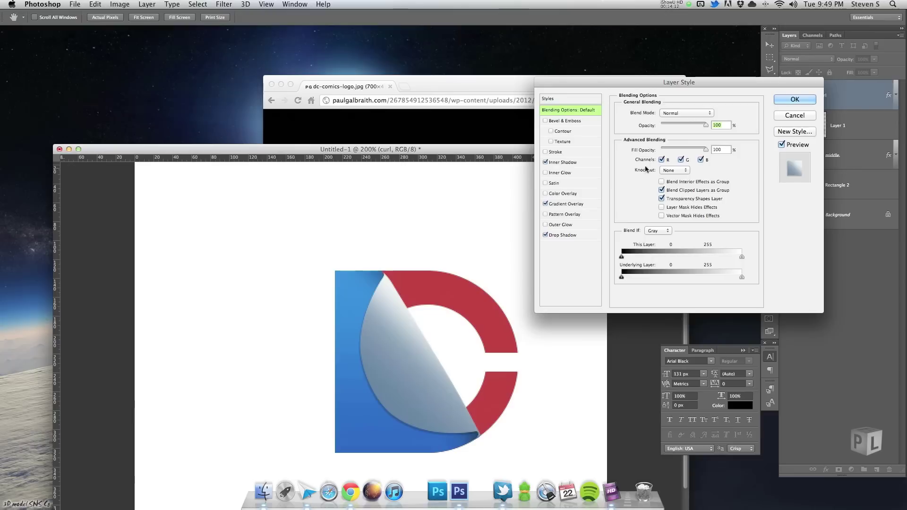
pyautogui.click(583, 203)
pyautogui.click(676, 137)
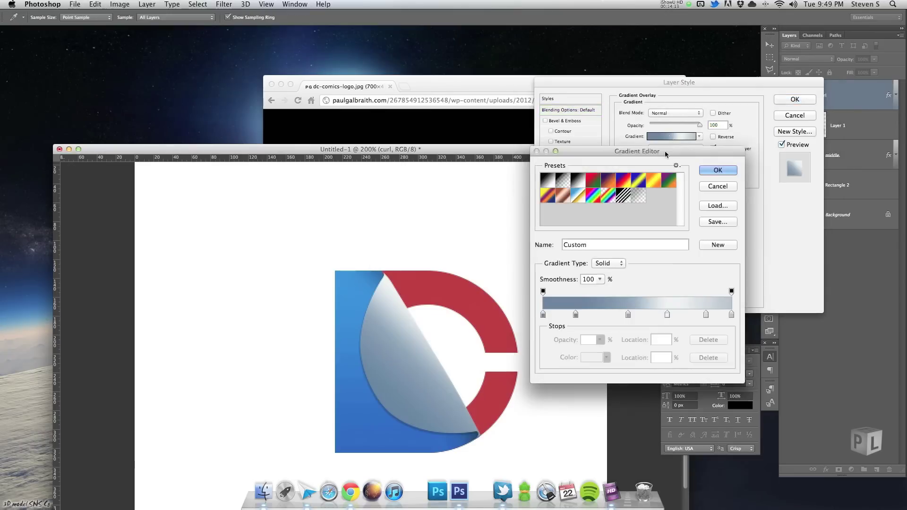
pyautogui.click(542, 314)
pyautogui.click(383, 425)
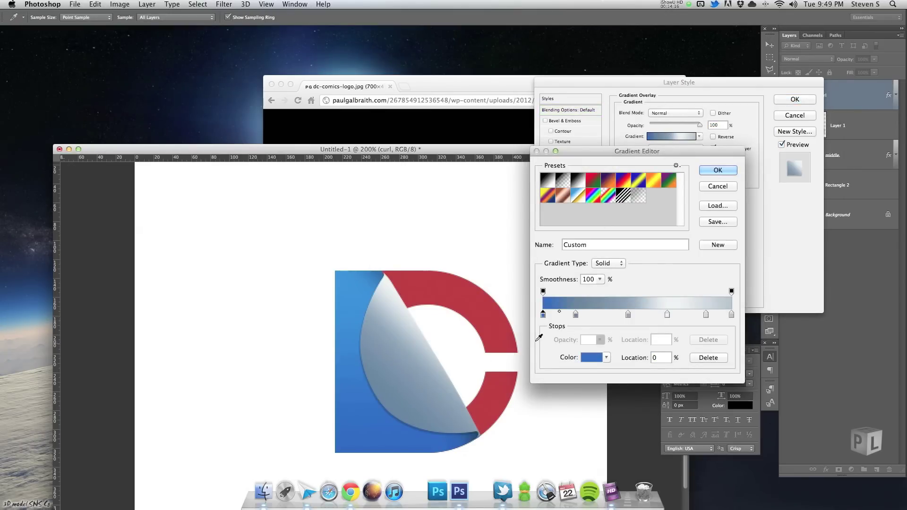
# Step: Recolour the gradient stop at 17% with a muted blue, #5f81b3
pyautogui.click(576, 315)
pyautogui.click(365, 419)
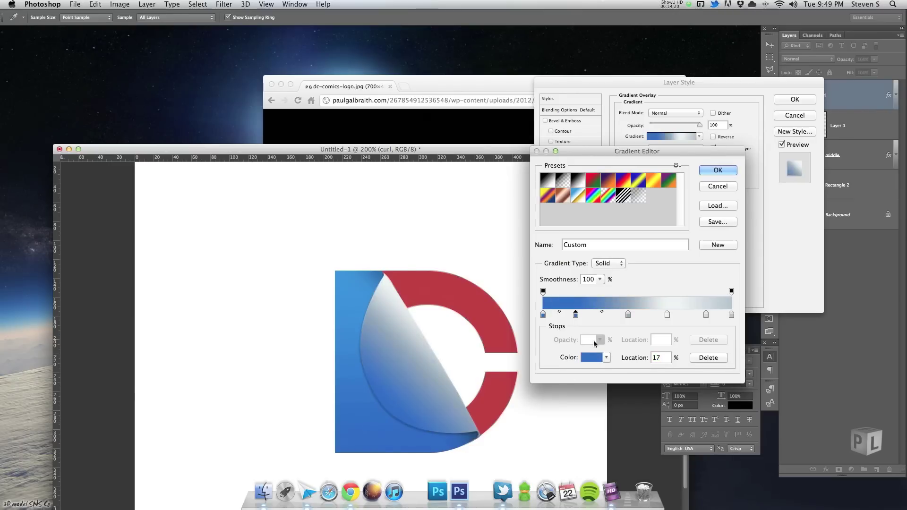
pyautogui.click(591, 357)
pyautogui.click(395, 225)
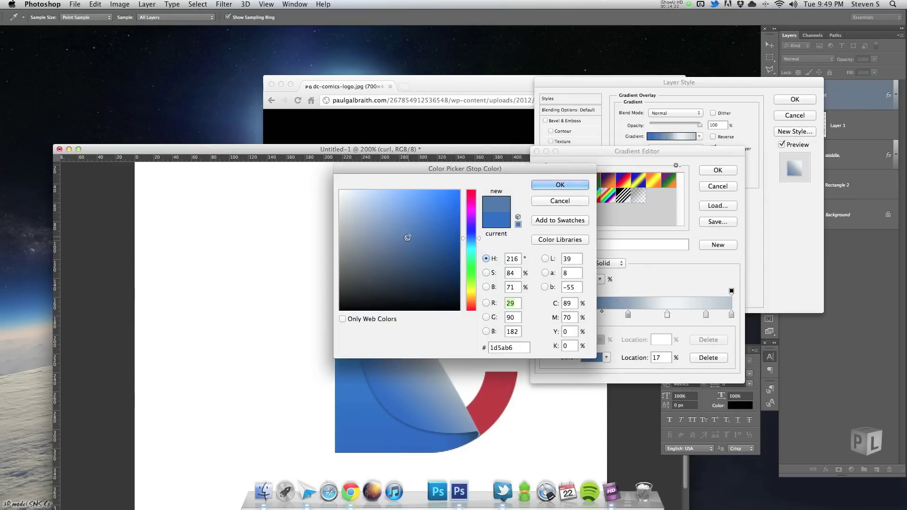
pyautogui.moveTo(488, 170); pyautogui.dragTo(681, 173)
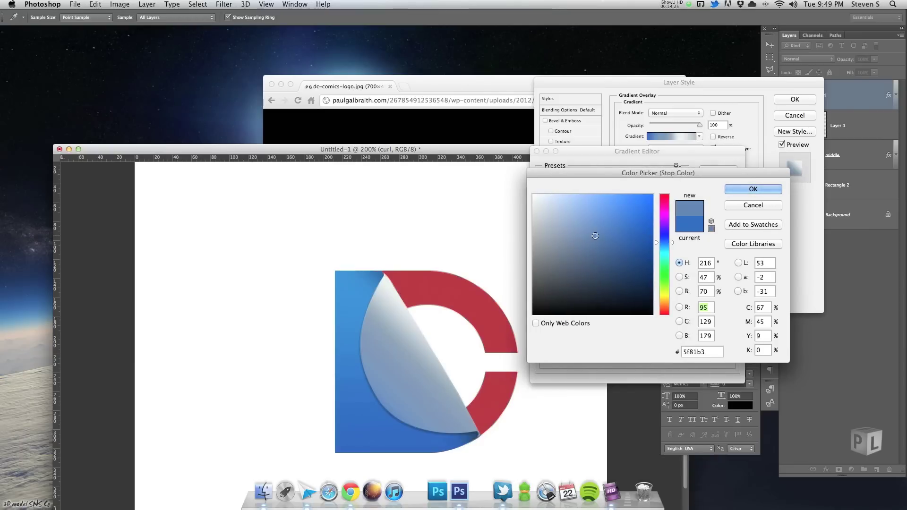
pyautogui.click(752, 189)
# Step: Give the gradient stop at 45% a similar muted blue, and accept the gradient and the curl's layer style
pyautogui.click(628, 314)
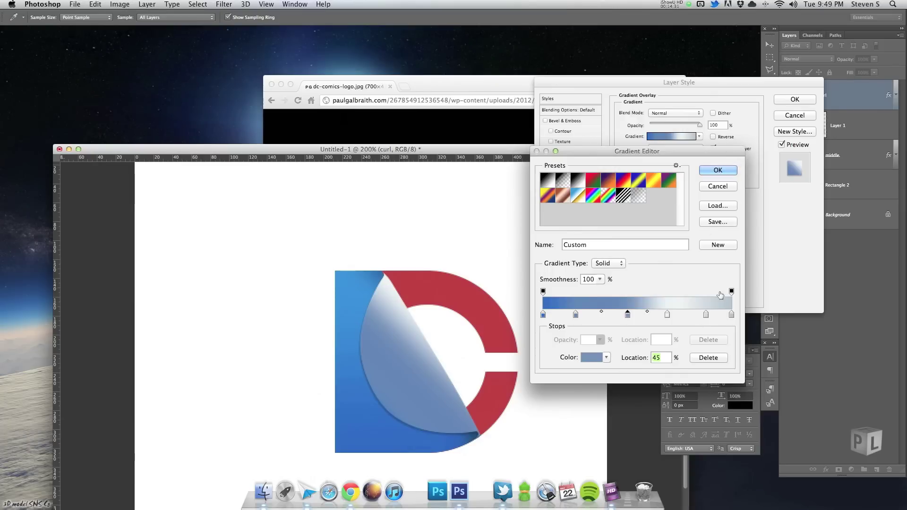
pyautogui.click(728, 171)
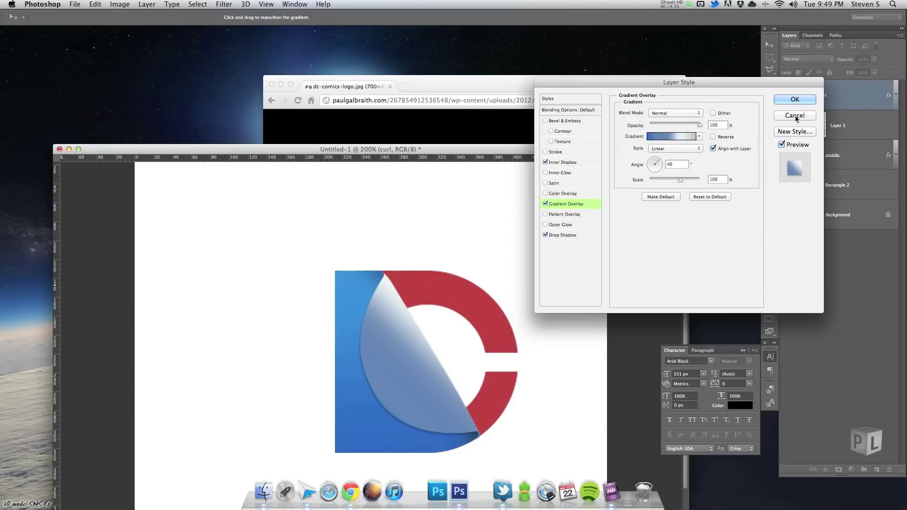
pyautogui.click(801, 100)
pyautogui.doubleClick(530, 150)
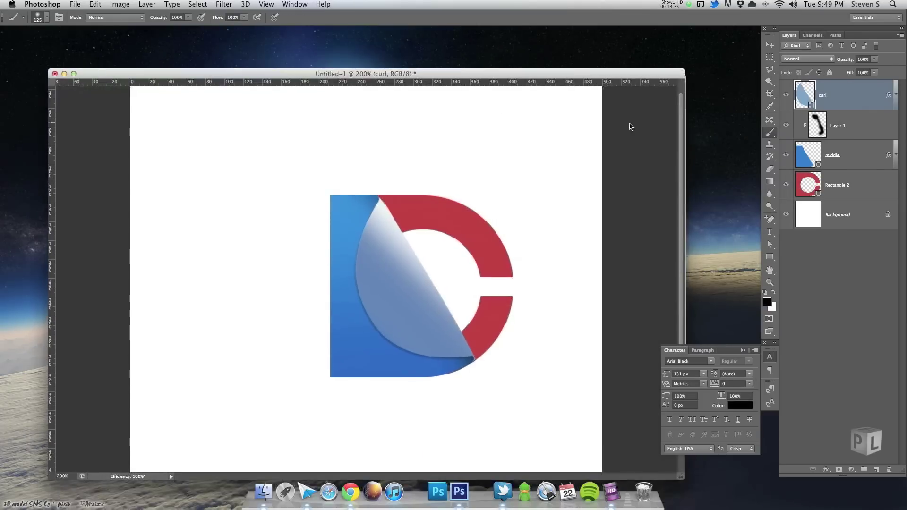
# Step: Change the fill of the Rectangle 2 shape to white, #ffffff
pyautogui.doubleClick(807, 181)
pyautogui.click(538, 199)
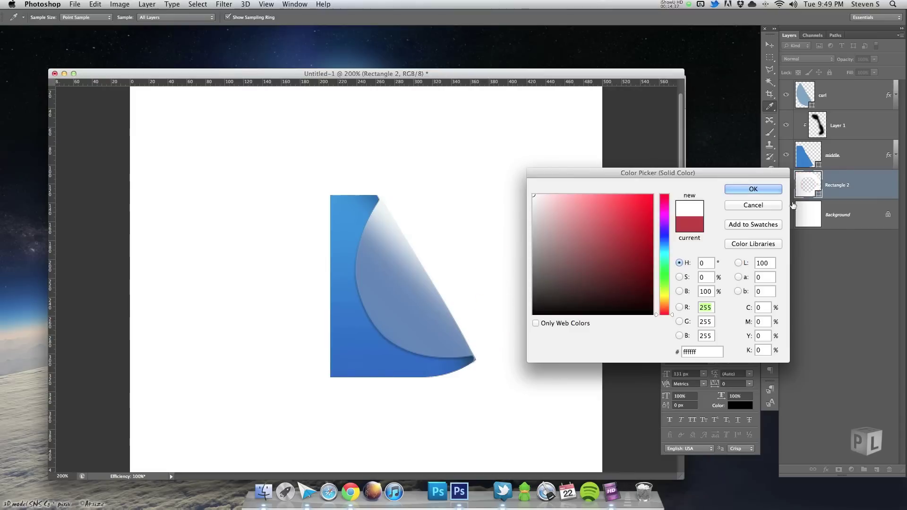
pyautogui.click(775, 189)
# Step: Convert the Background into a regular layer and give it a dark grey Color Overlay of about #2c2c2c
pyautogui.doubleClick(850, 221)
pyautogui.click(543, 212)
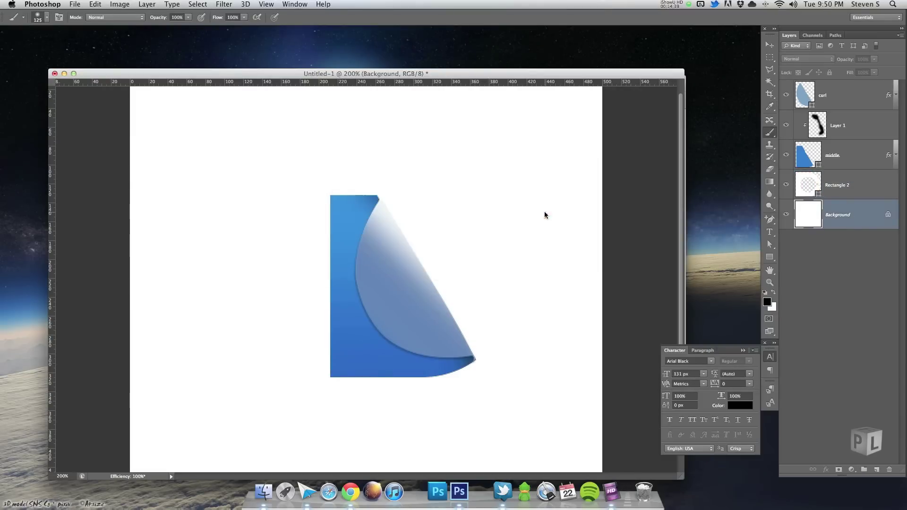
pyautogui.doubleClick(849, 225)
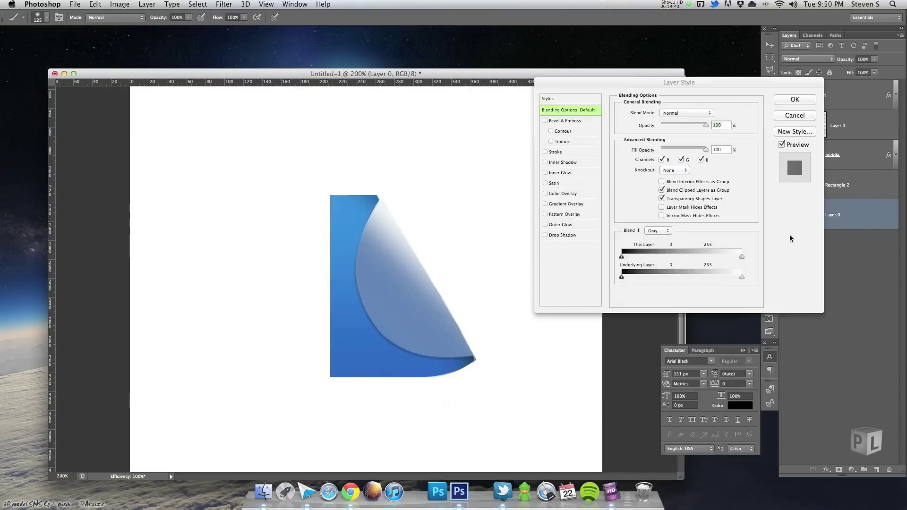
pyautogui.click(562, 193)
pyautogui.click(713, 112)
pyautogui.moveTo(577, 254); pyautogui.dragTo(533, 293)
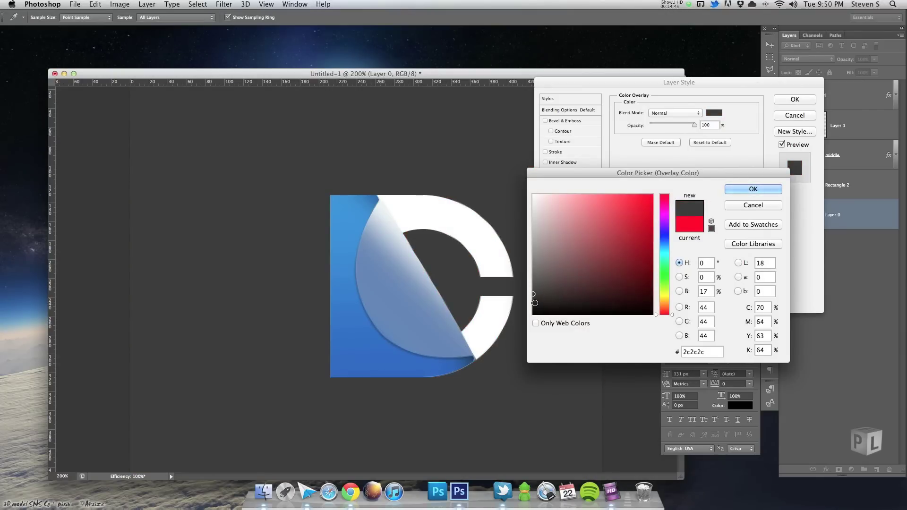
pyautogui.click(755, 190)
pyautogui.click(798, 102)
# Step: Select all logo layers without the background layer and move the logo up and left, centring it horizontally on the canvas
pyautogui.press('super+minus')
pyautogui.press('super+minus')
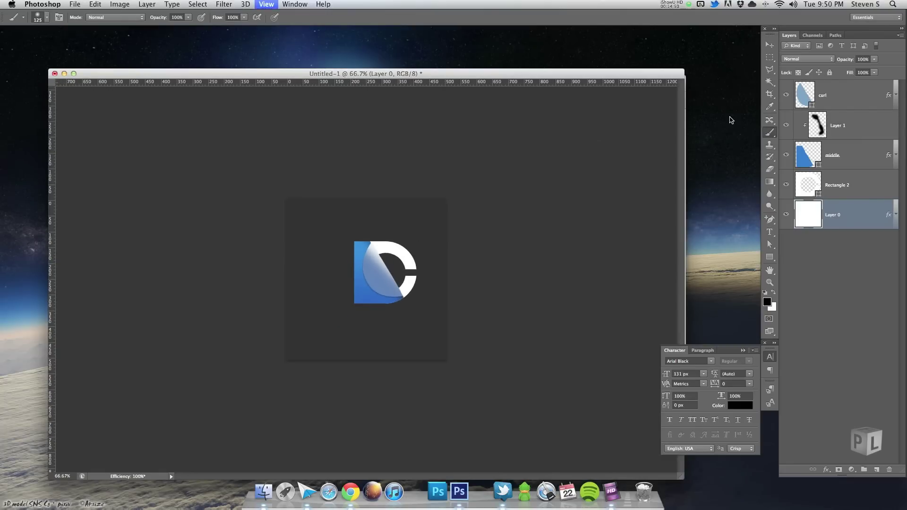
pyautogui.press('super+plus')
pyautogui.keyDown('shift'); pyautogui.click(860, 105); pyautogui.keyUp('shift')
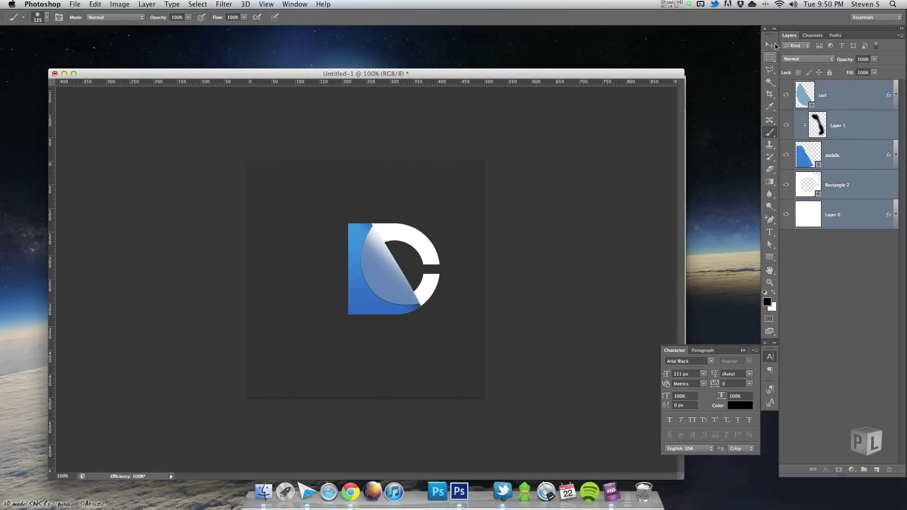
pyautogui.click(770, 44)
pyautogui.moveTo(414, 263); pyautogui.dragTo(373, 242)
pyautogui.press('super+z')
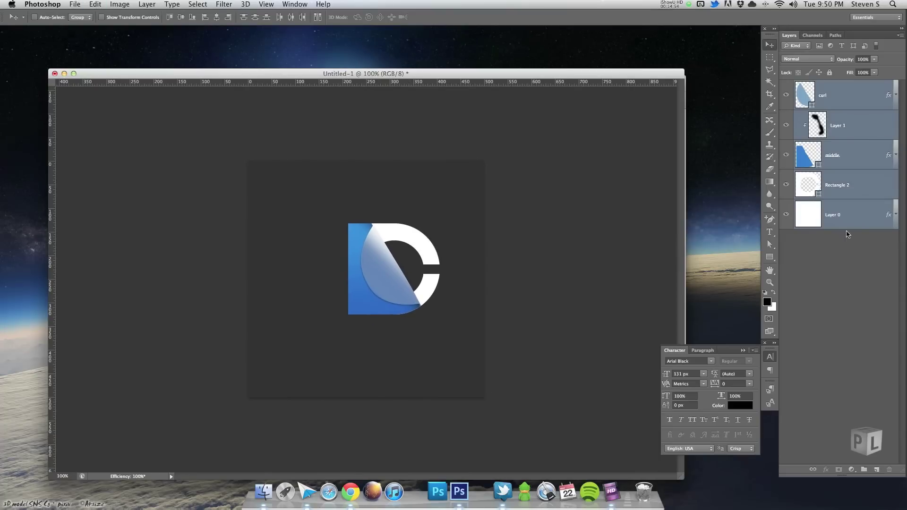
pyautogui.keyDown('super'); pyautogui.click(850, 222); pyautogui.keyUp('super')
pyautogui.moveTo(409, 267); pyautogui.dragTo(381, 254)
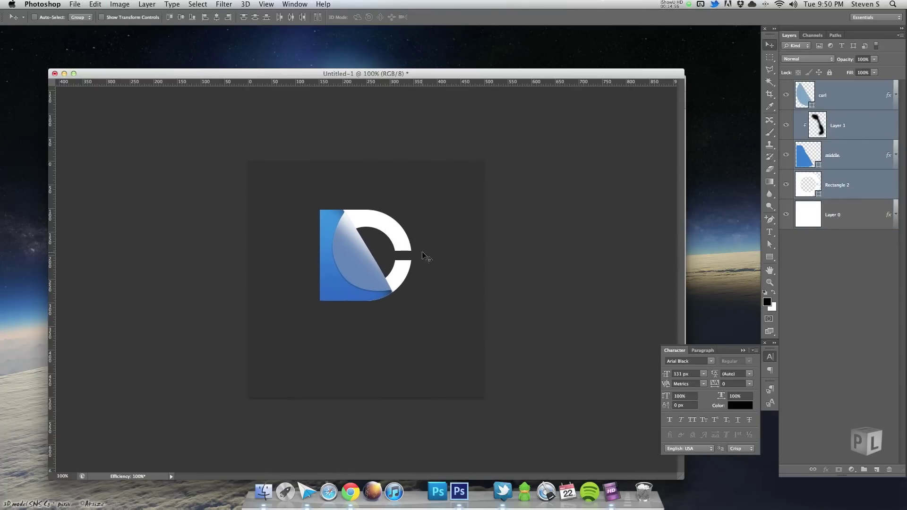